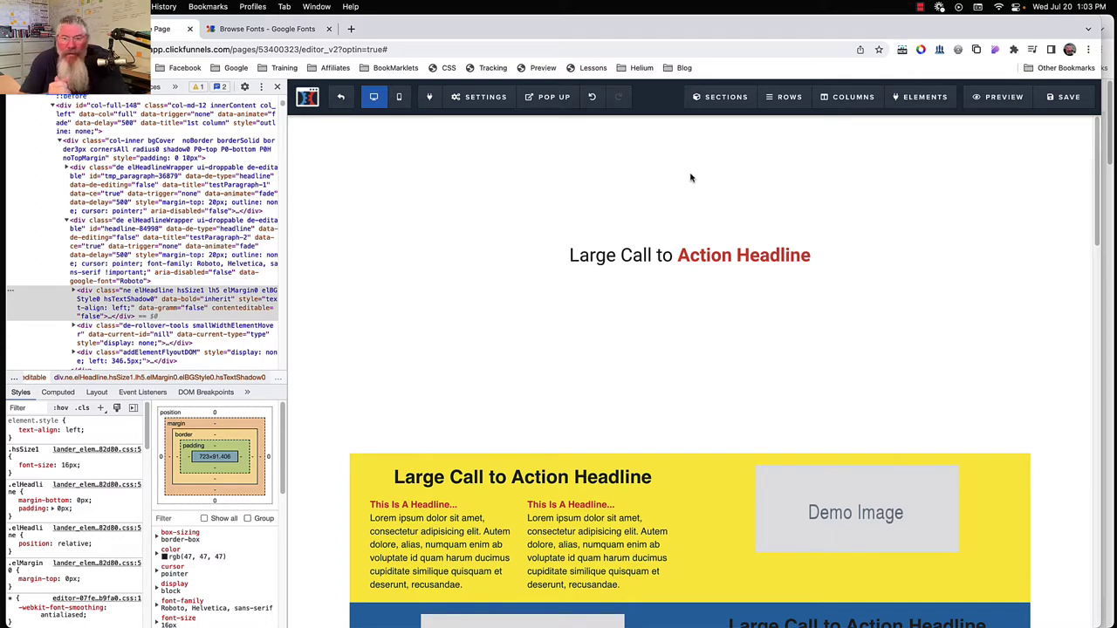
Step: Open the headline's font picker and scroll the Browse All Google Fonts list, keeping Roboto
mouse_move(735, 265)
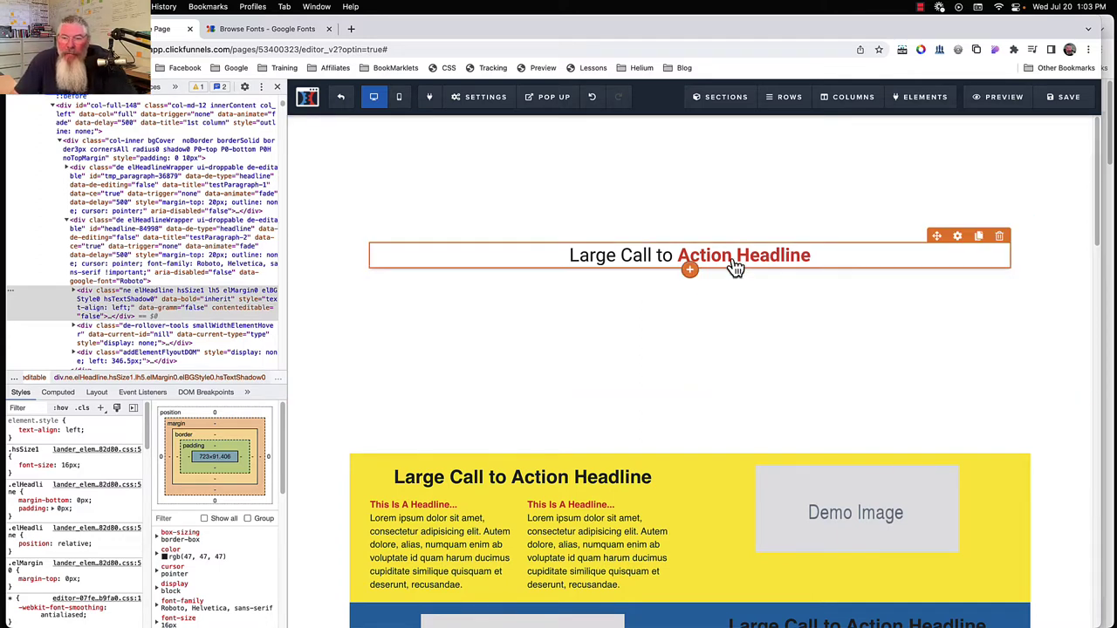
click(961, 239)
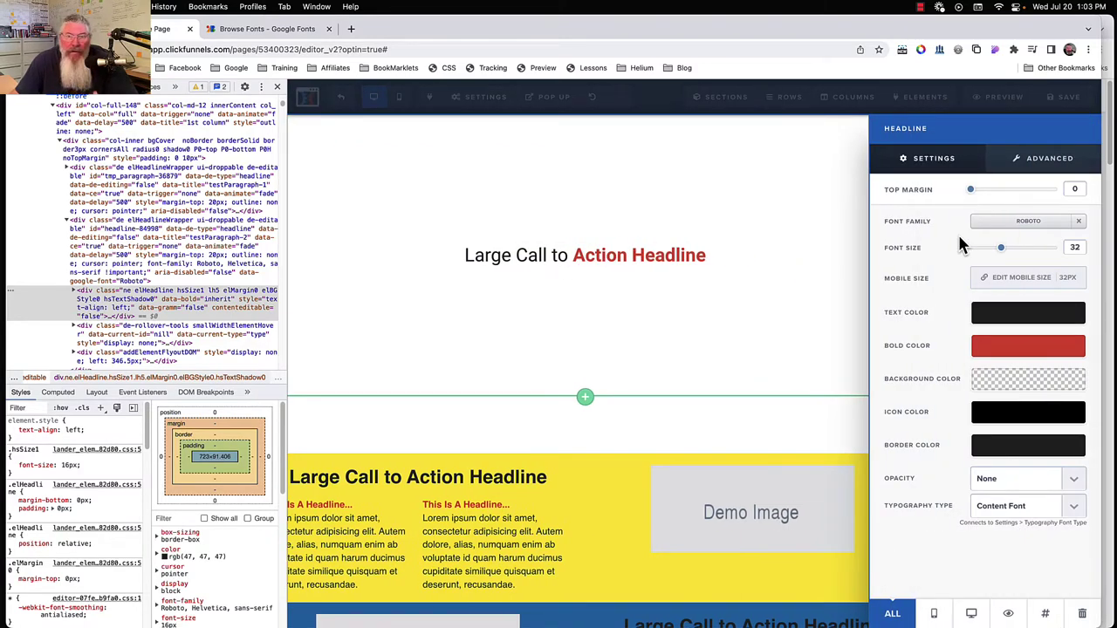
click(1025, 223)
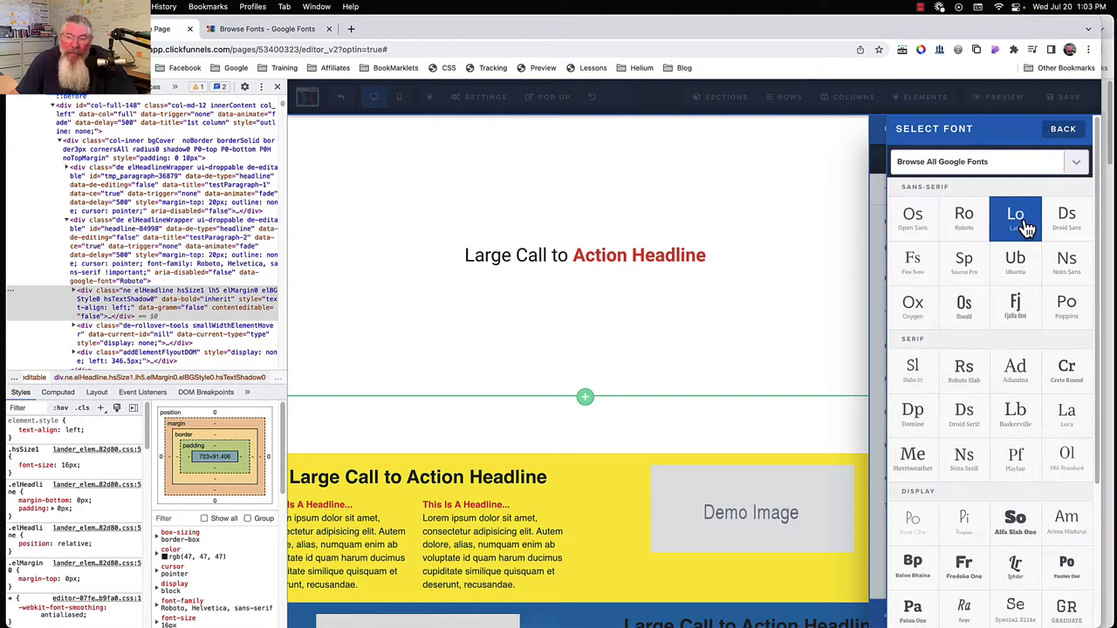
click(981, 163)
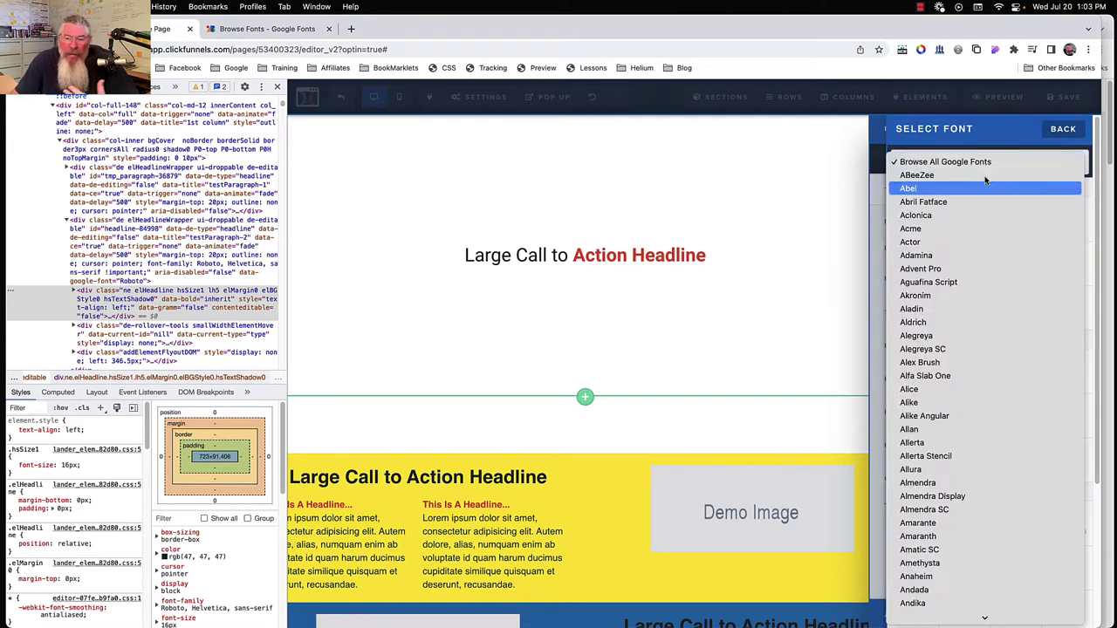
scroll(980, 294, down, 20)
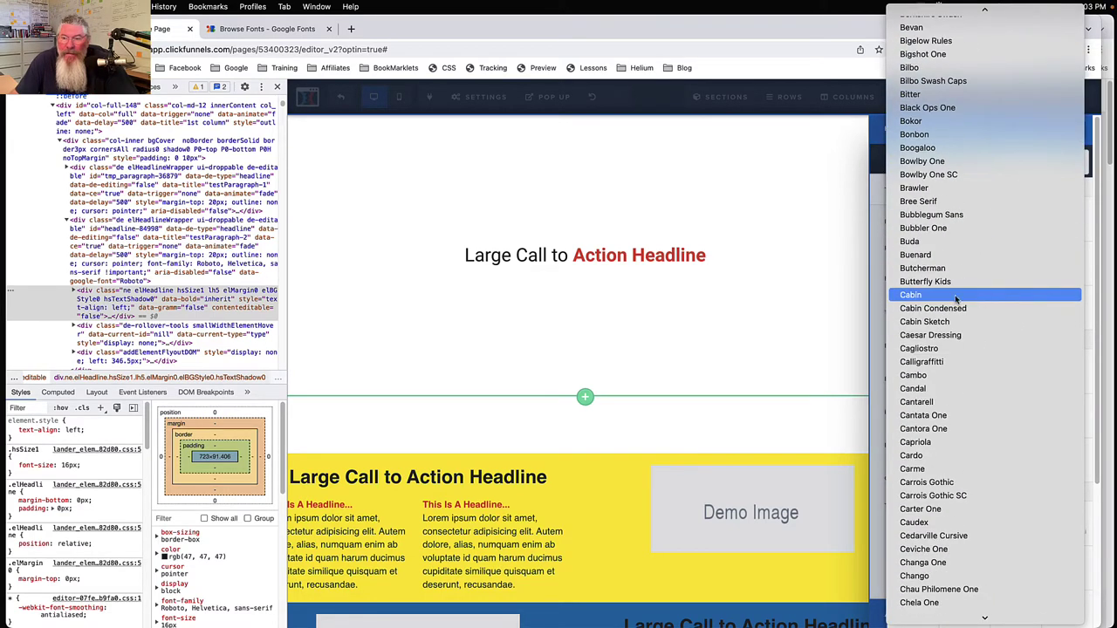
click(955, 299)
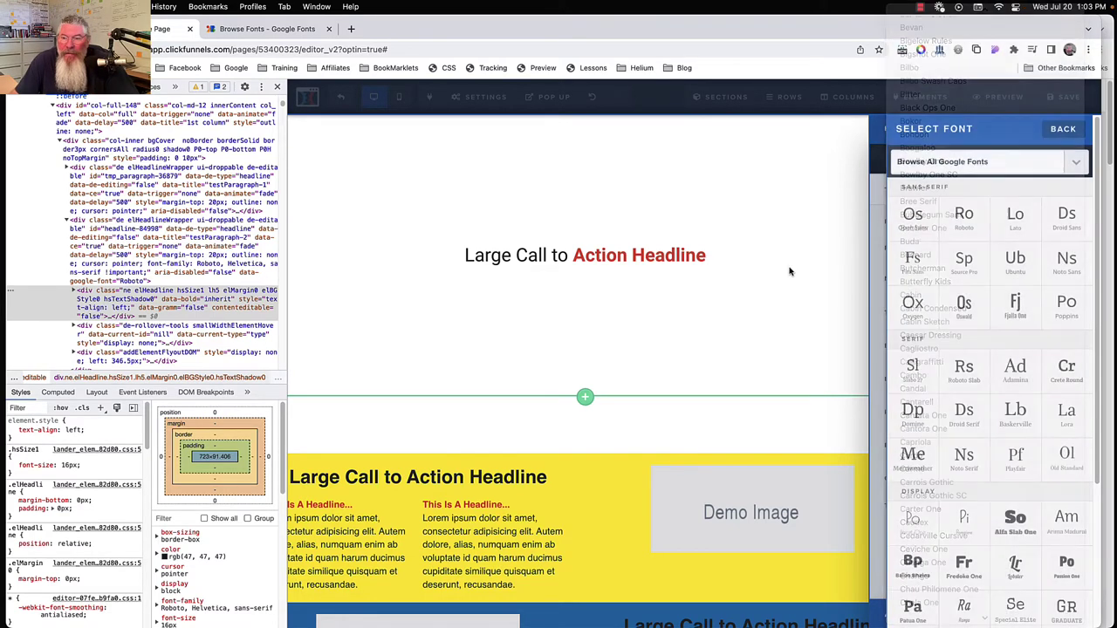
click(1059, 131)
click(701, 272)
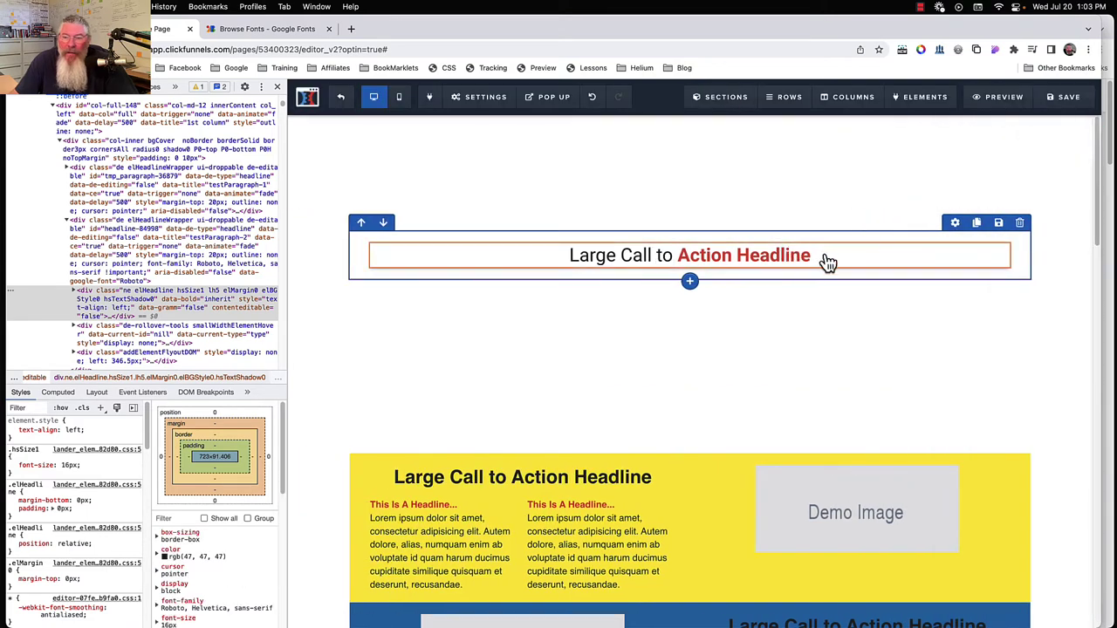
Step: Reopen the headline's font picker and browse the Google Fonts list again without changing Roboto
click(960, 241)
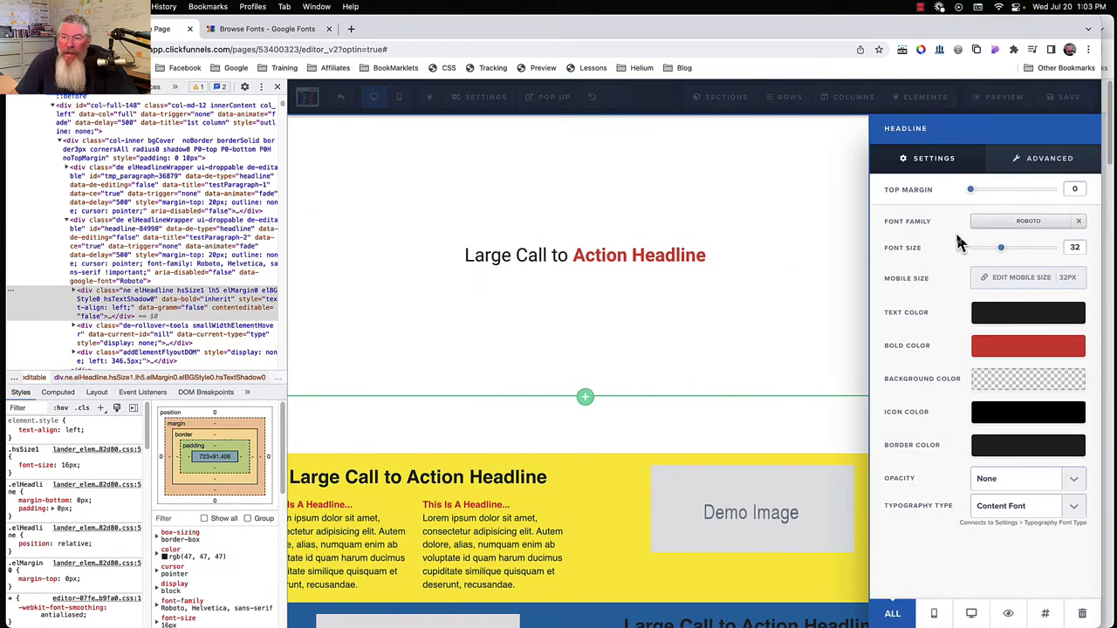
click(1027, 225)
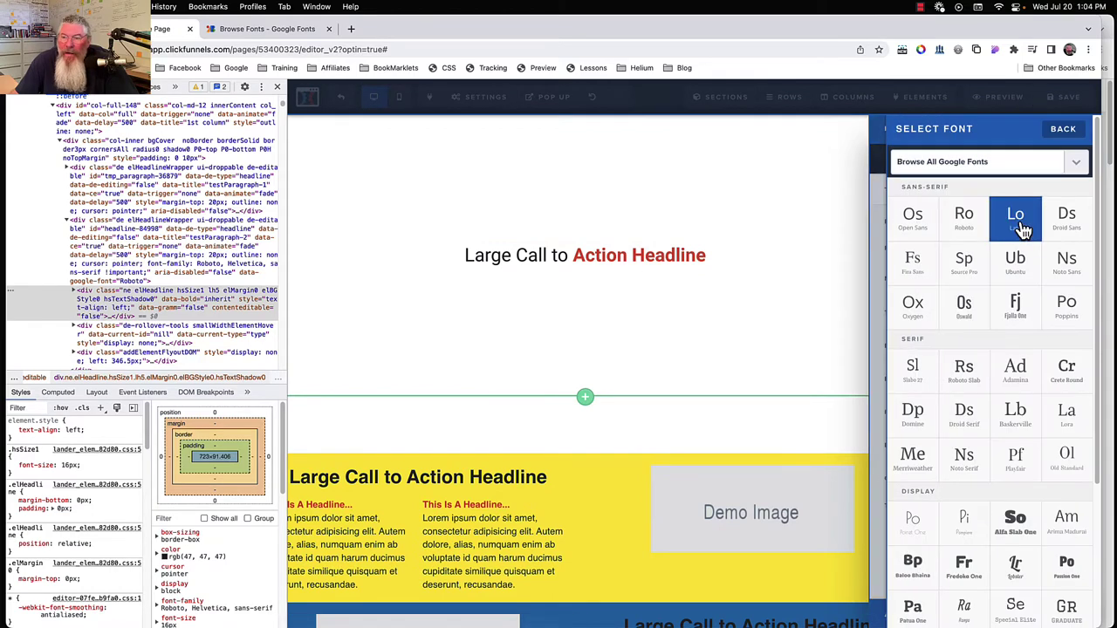
scroll(972, 279, down, 5)
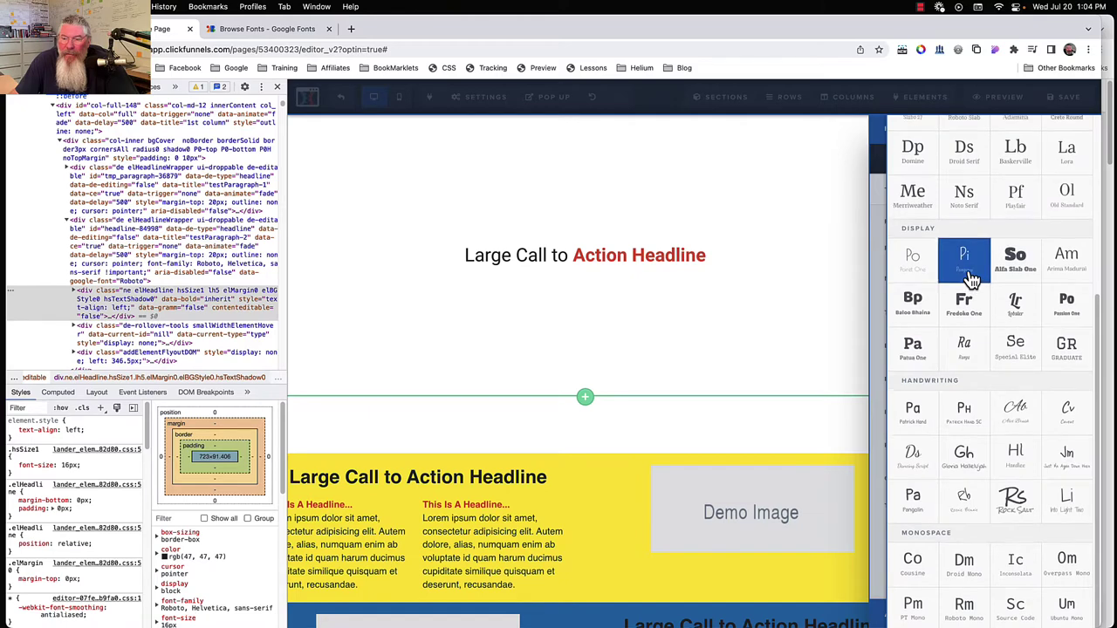
scroll(972, 277, up, 5)
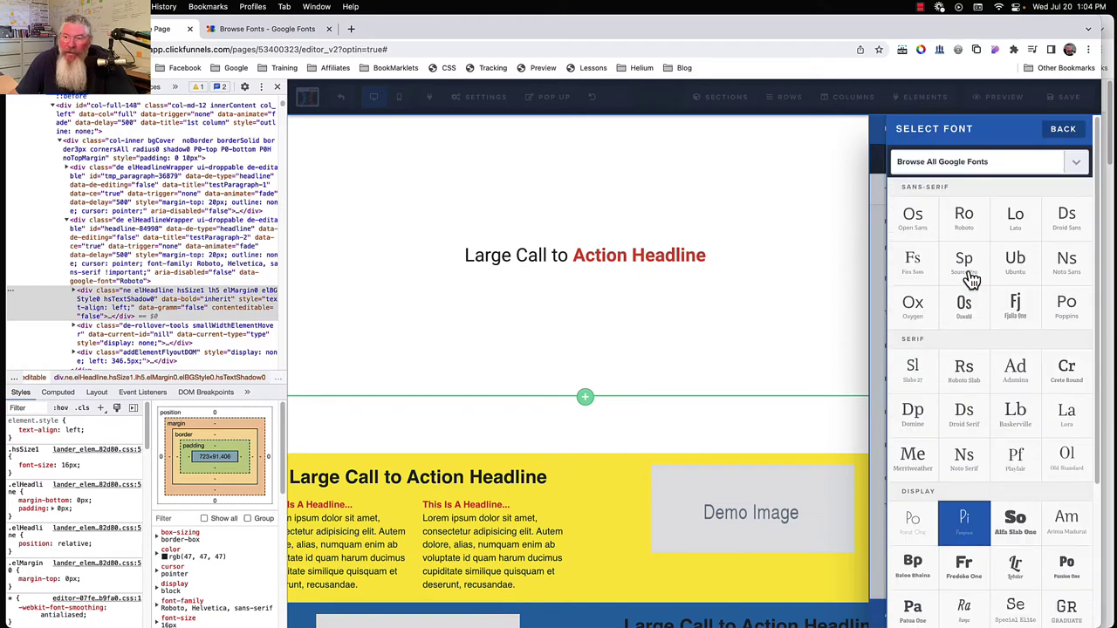
click(968, 164)
scroll(961, 327, down, 10)
scroll(961, 329, down, 20)
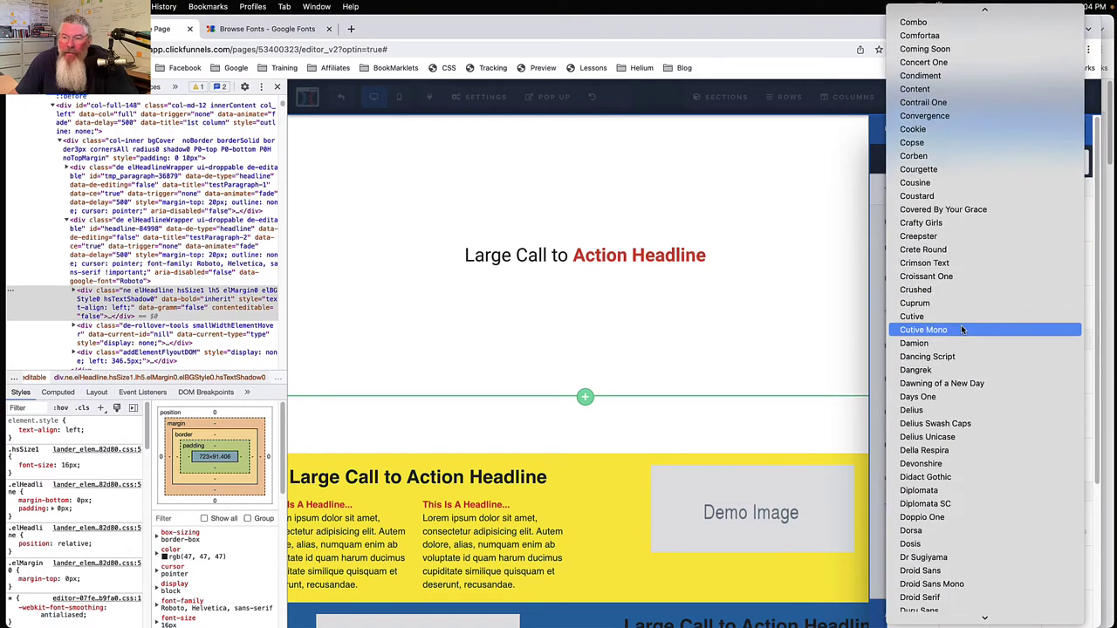
scroll(961, 329, down, 15)
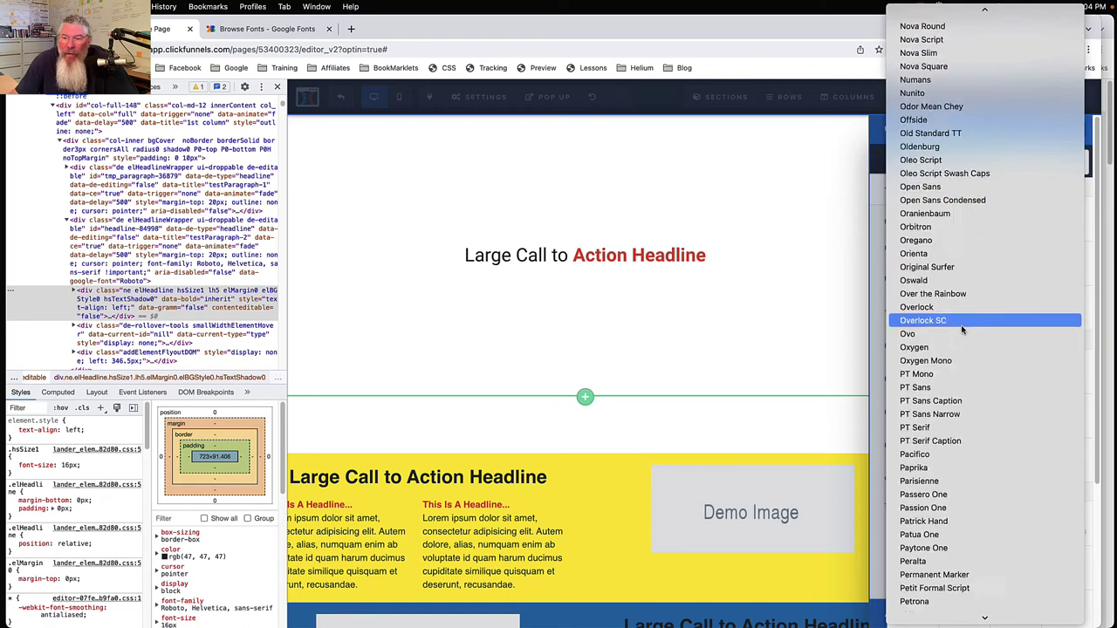
scroll(961, 329, up, 20)
scroll(961, 324, up, 20)
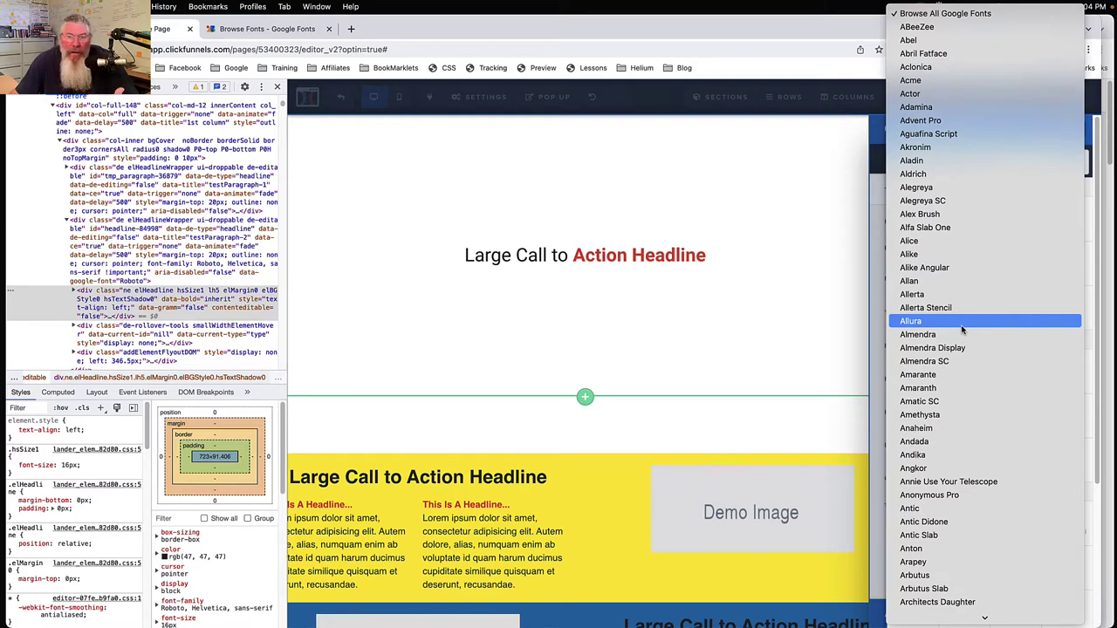
click(722, 330)
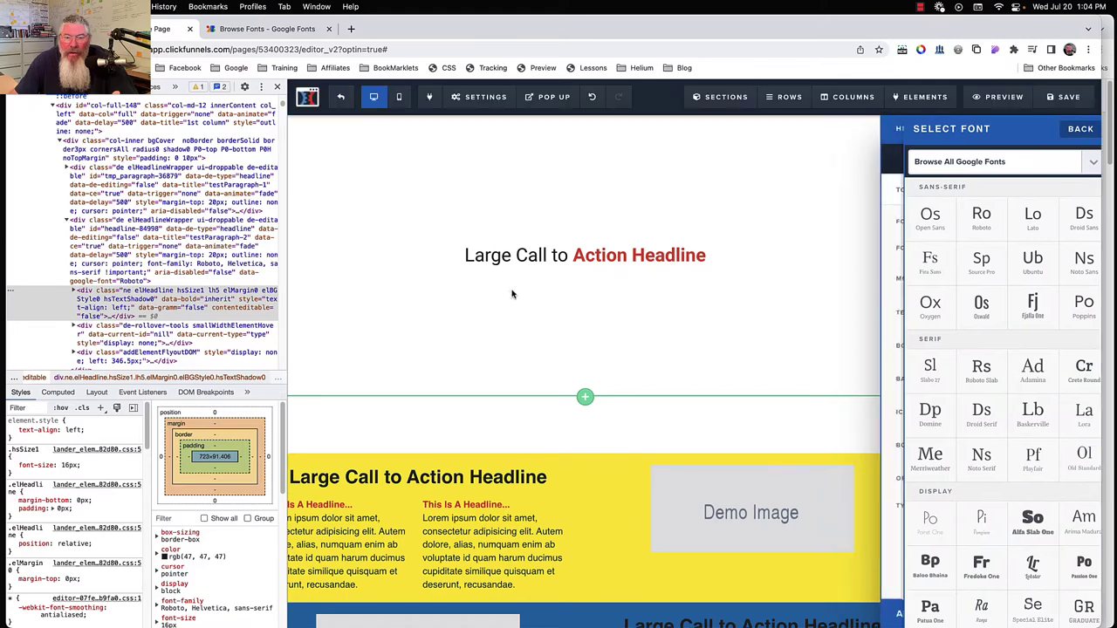
Step: Select 'Large Call' in the headline, toggle italic on and off, then turn on DevTools inspect mode
double_click(584, 256)
drag(585, 255, 618, 256)
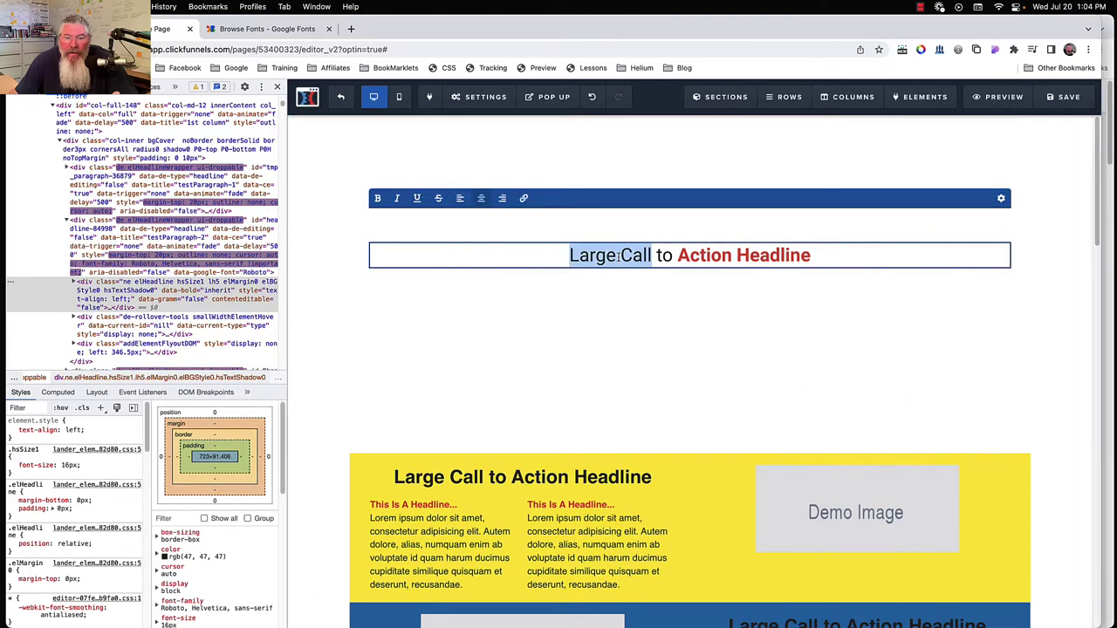
click(397, 199)
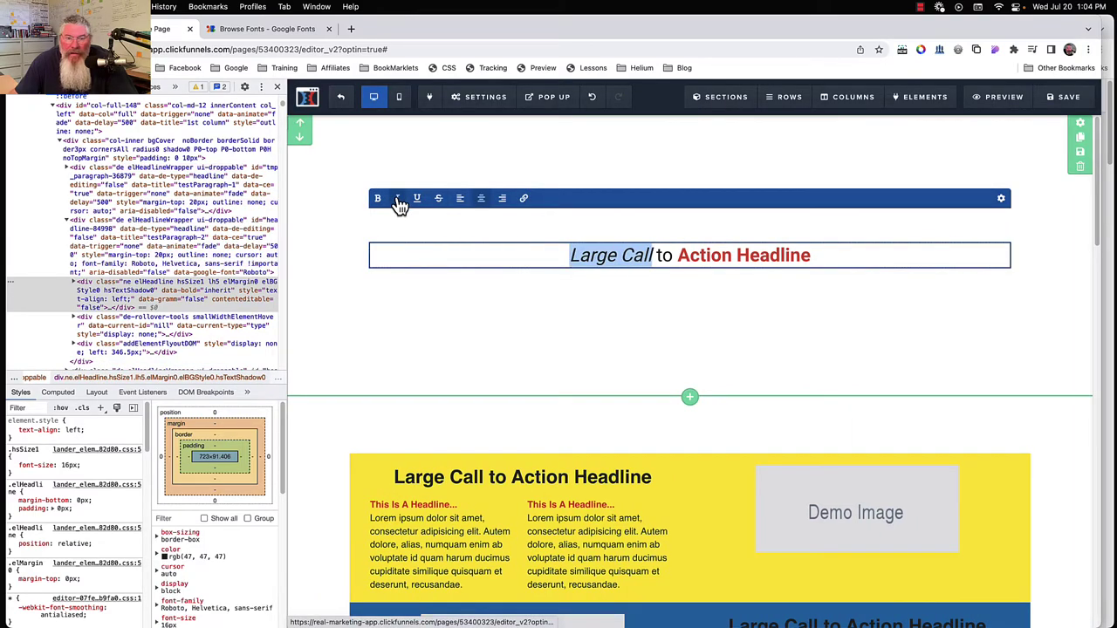
click(398, 200)
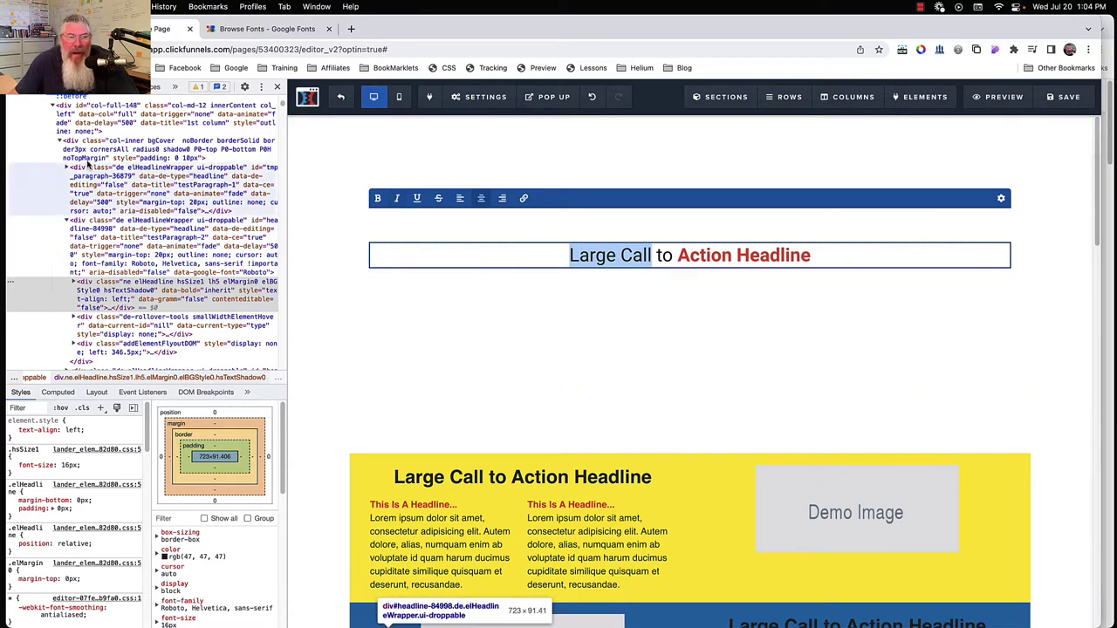
click(19, 87)
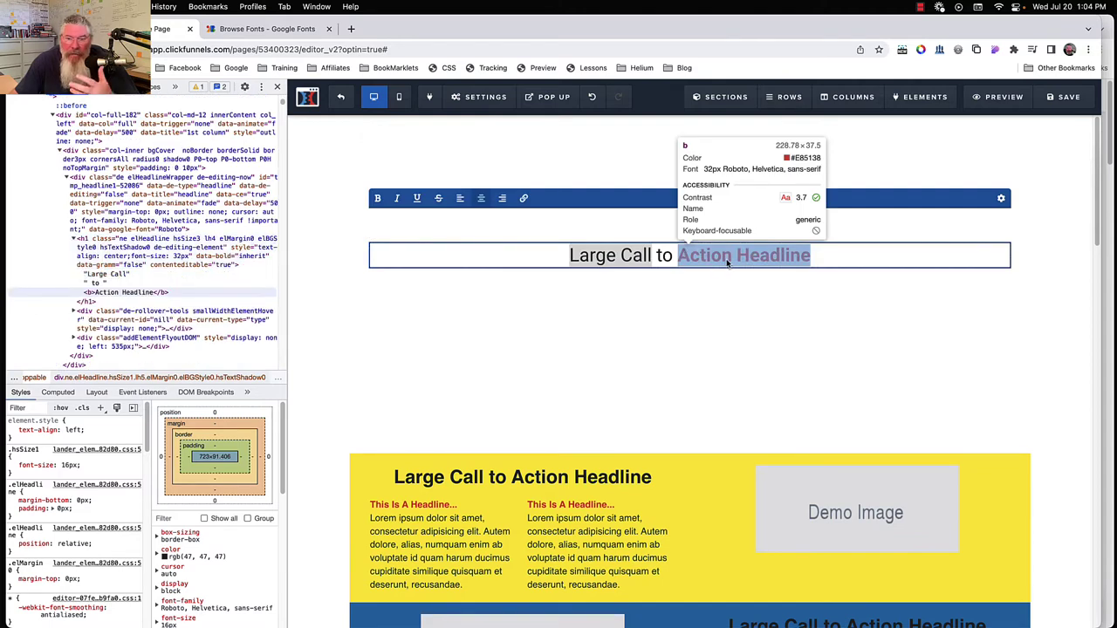
Step: Inspect the Action Headline's Roboto font in DevTools, check its settings, then go to Google Fonts
click(727, 264)
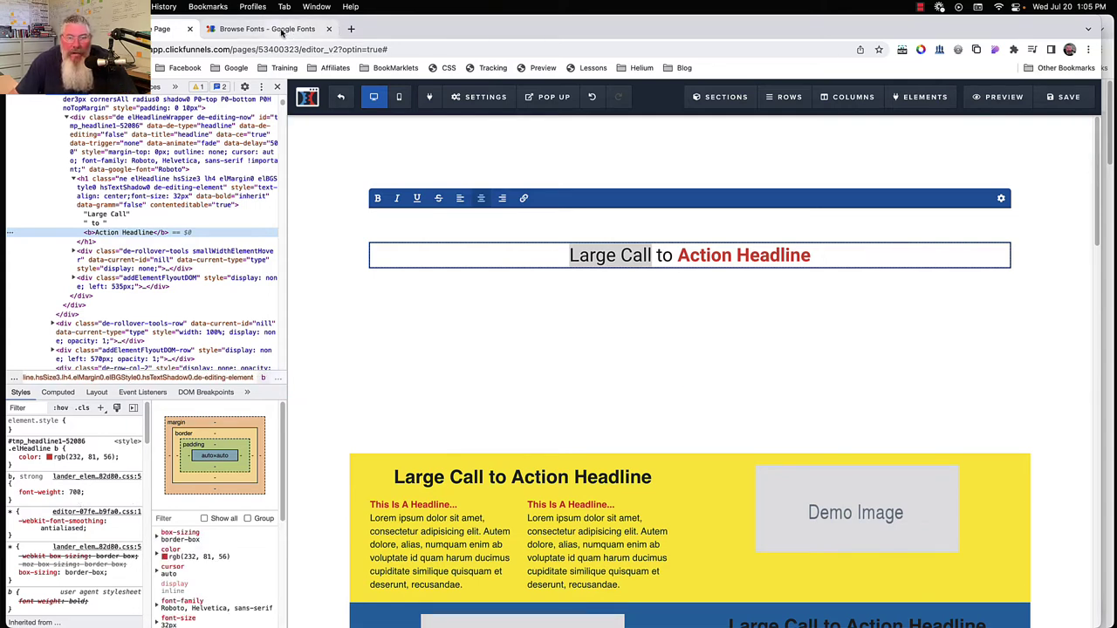
click(780, 316)
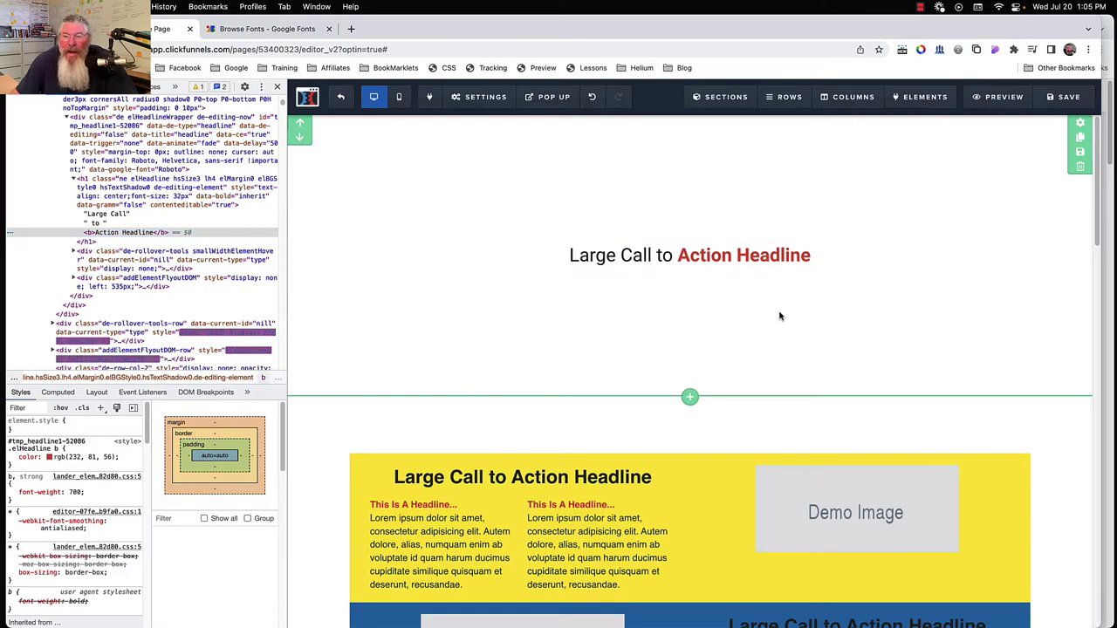
click(963, 241)
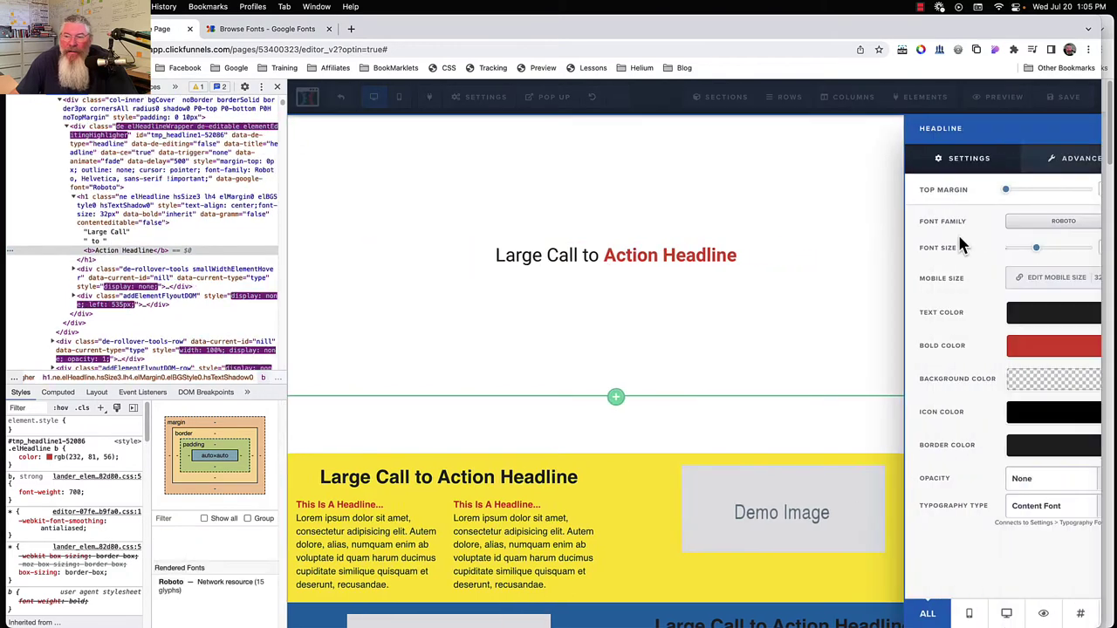
click(733, 292)
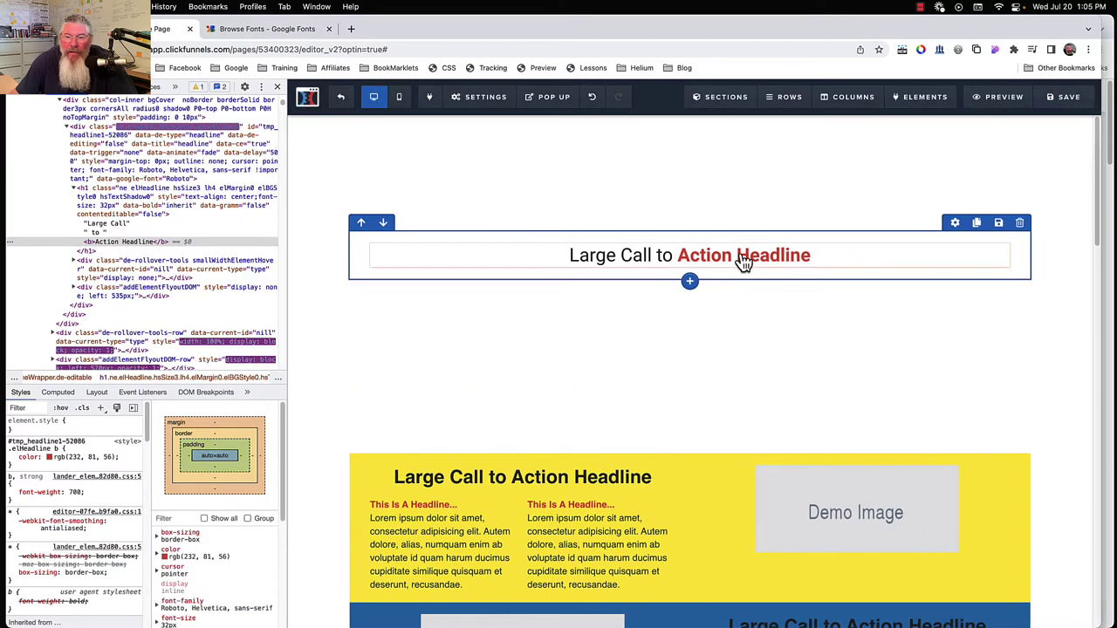
click(278, 30)
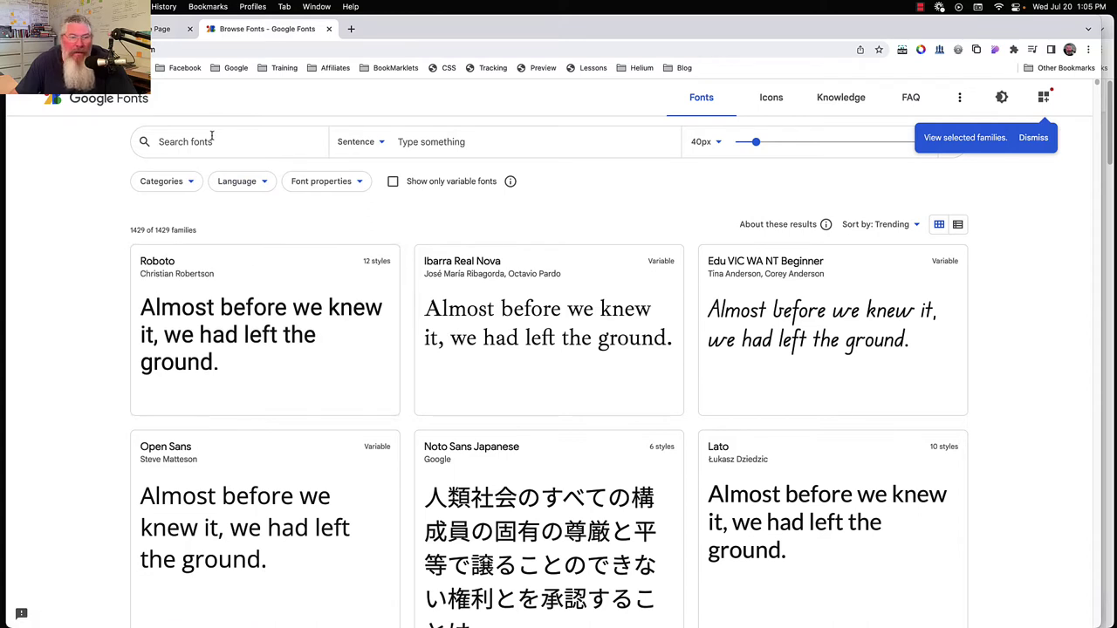
Step: Look through the Categories, Language and Font properties filter dropdowns on Google Fonts
click(189, 183)
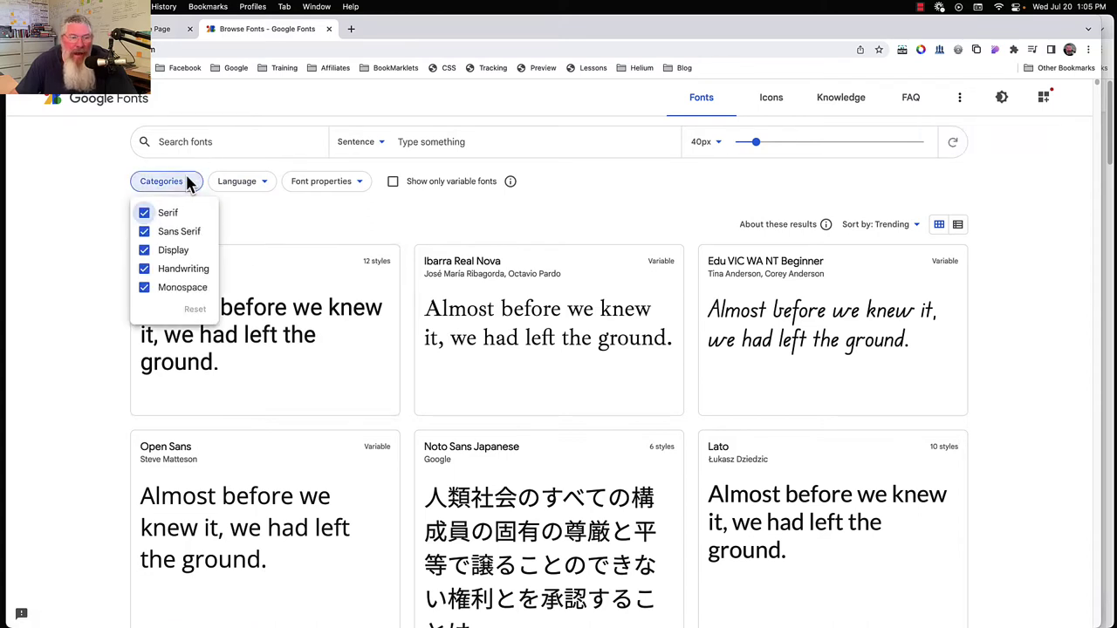
click(187, 181)
click(232, 185)
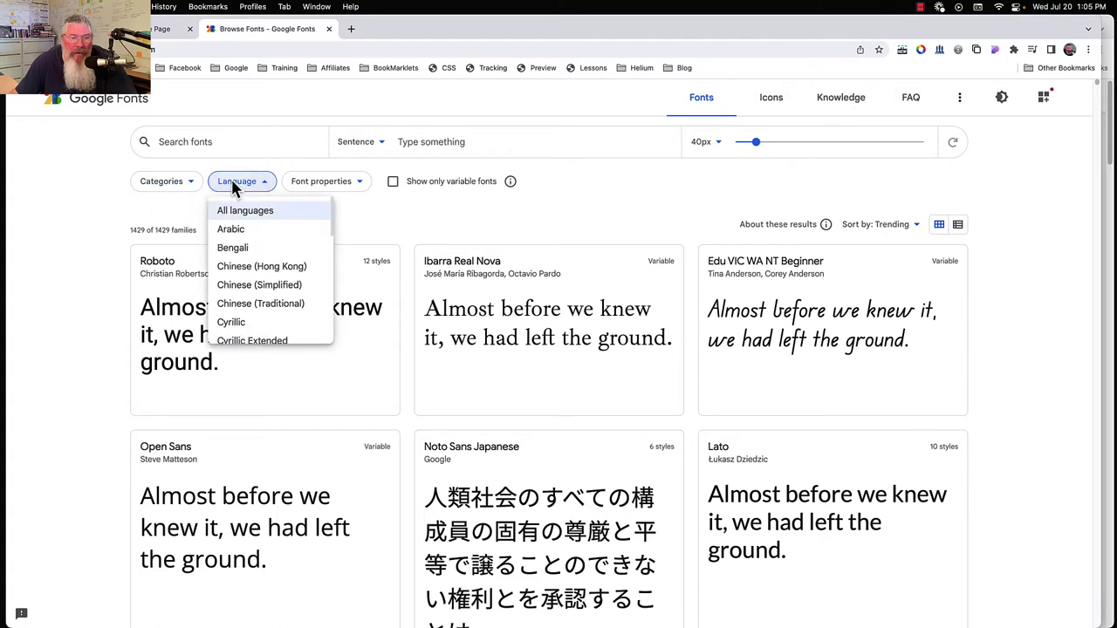
click(168, 184)
click(168, 184)
click(168, 185)
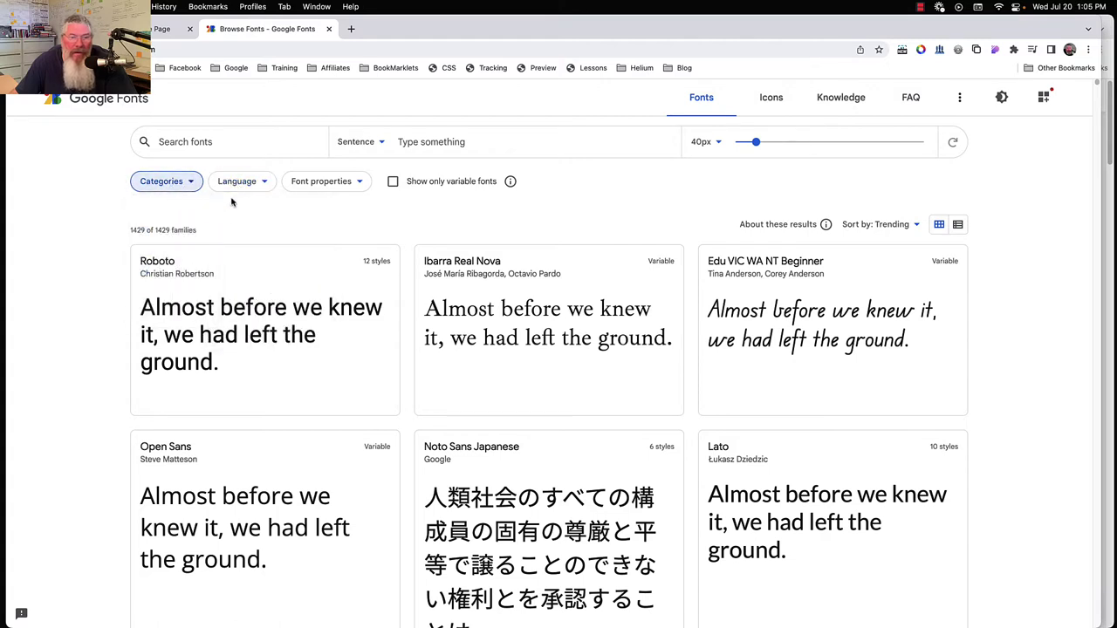
click(310, 185)
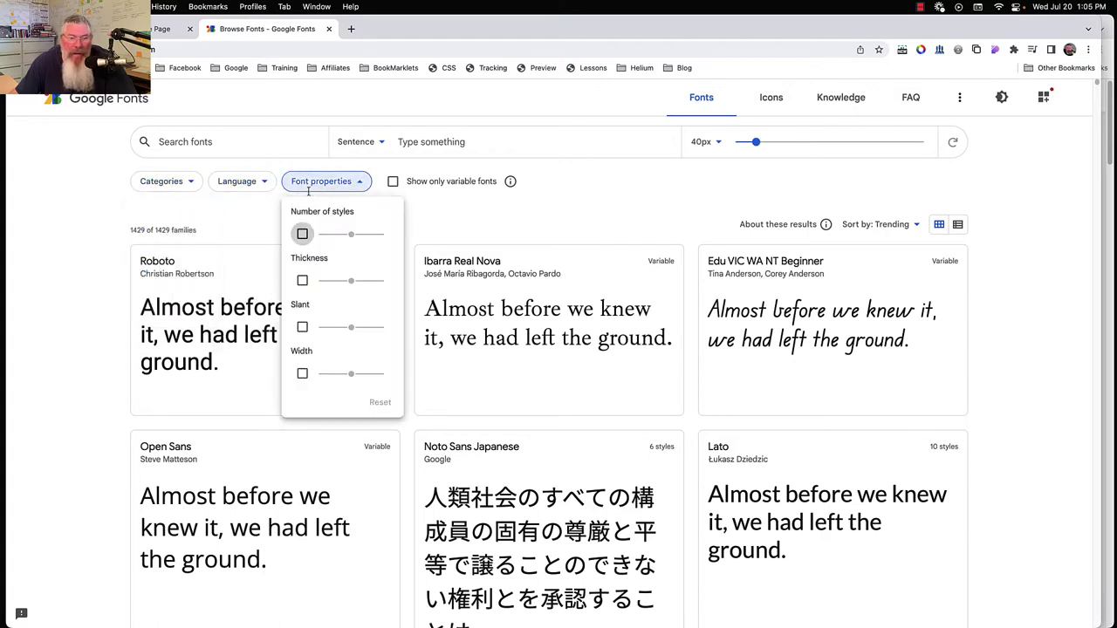
click(238, 211)
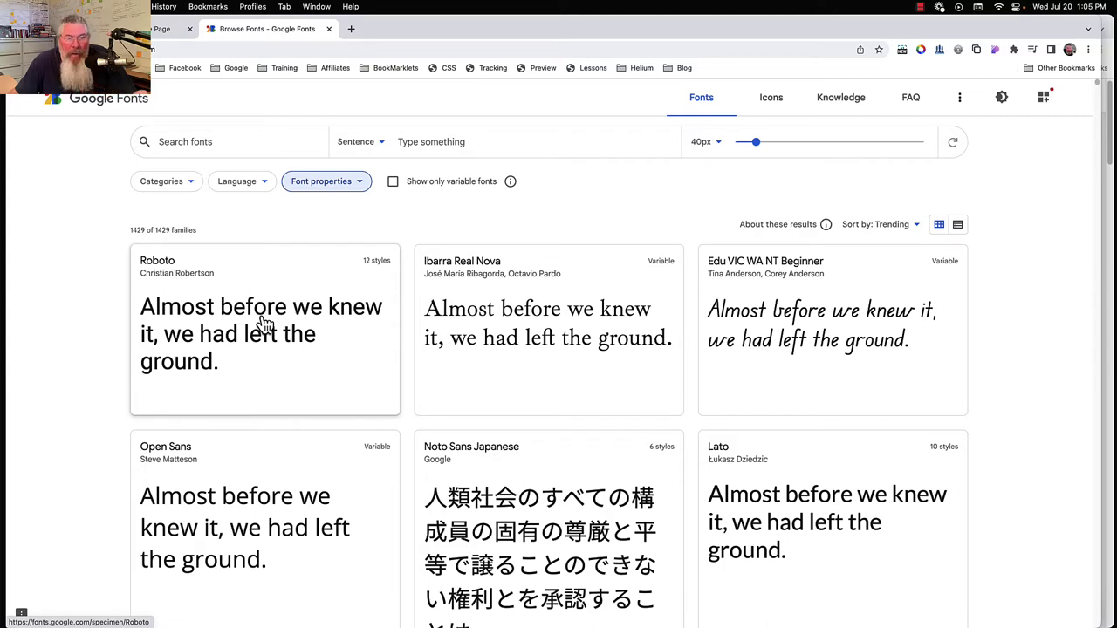
Step: Select the headline in the ClickFunnels editor, then return to the Google Fonts list
click(159, 29)
click(829, 265)
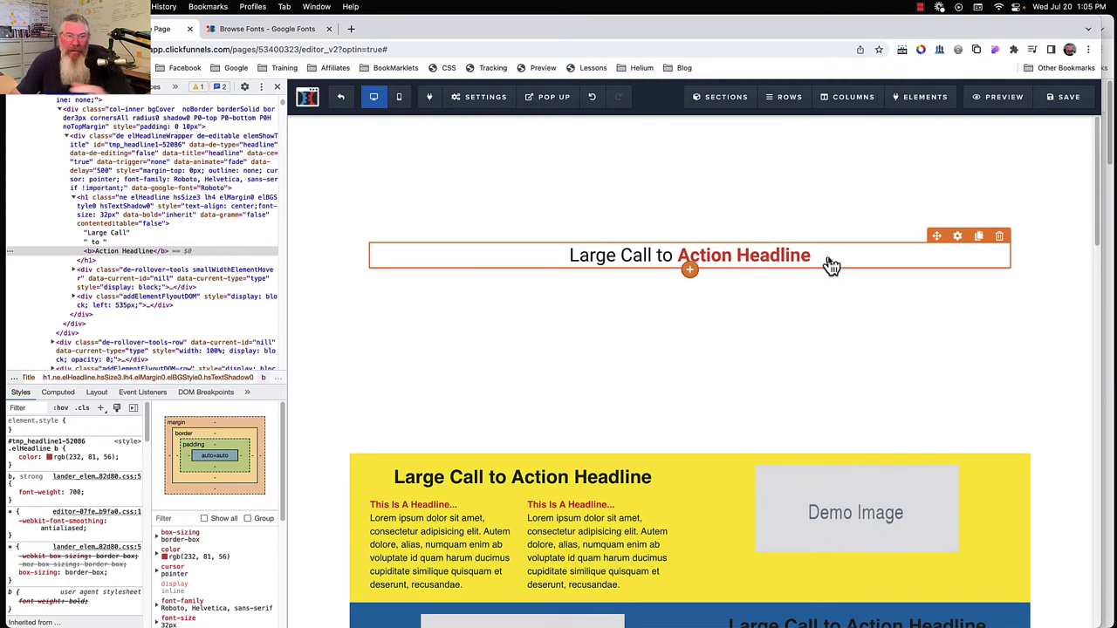
click(267, 30)
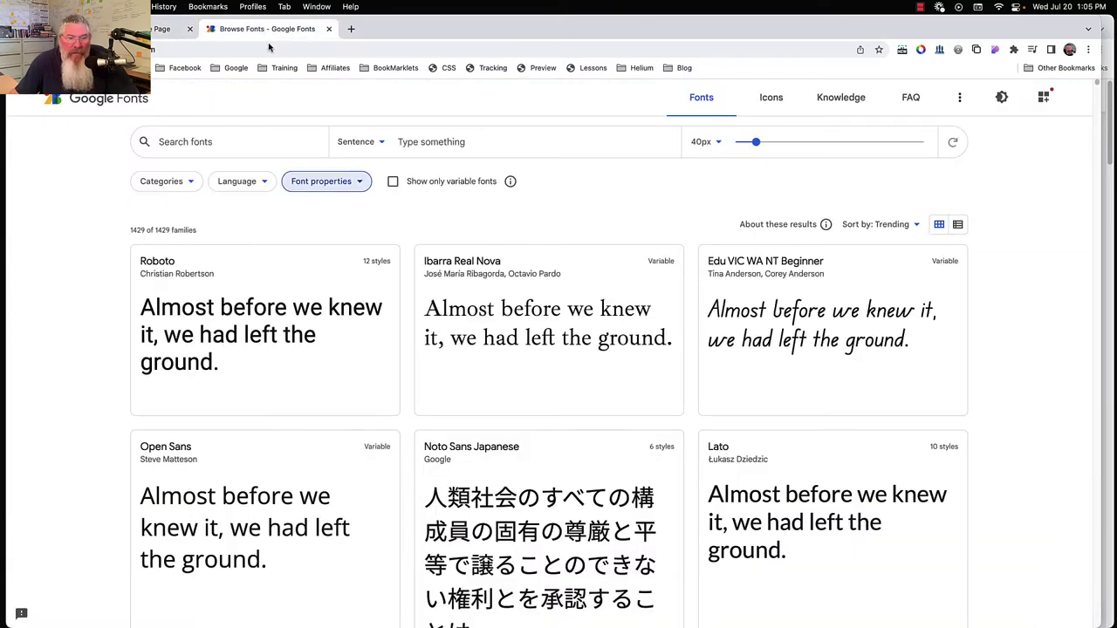
Step: Open Roboto's specimen page and locate the Black 900 and Black 900 Italic styles
click(272, 310)
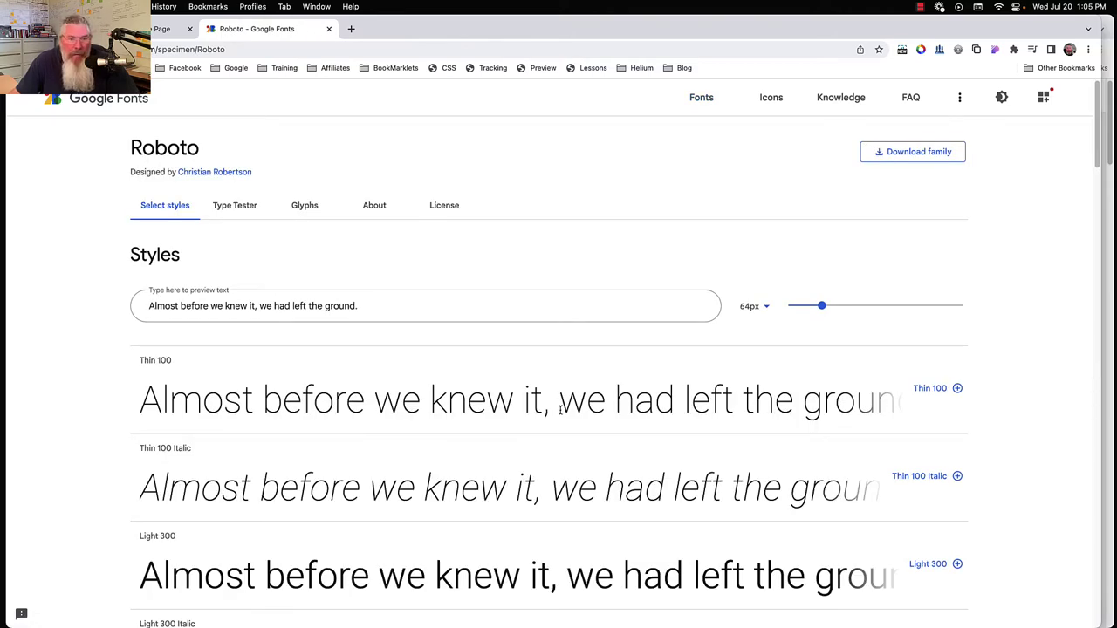
scroll(559, 410, down, 10)
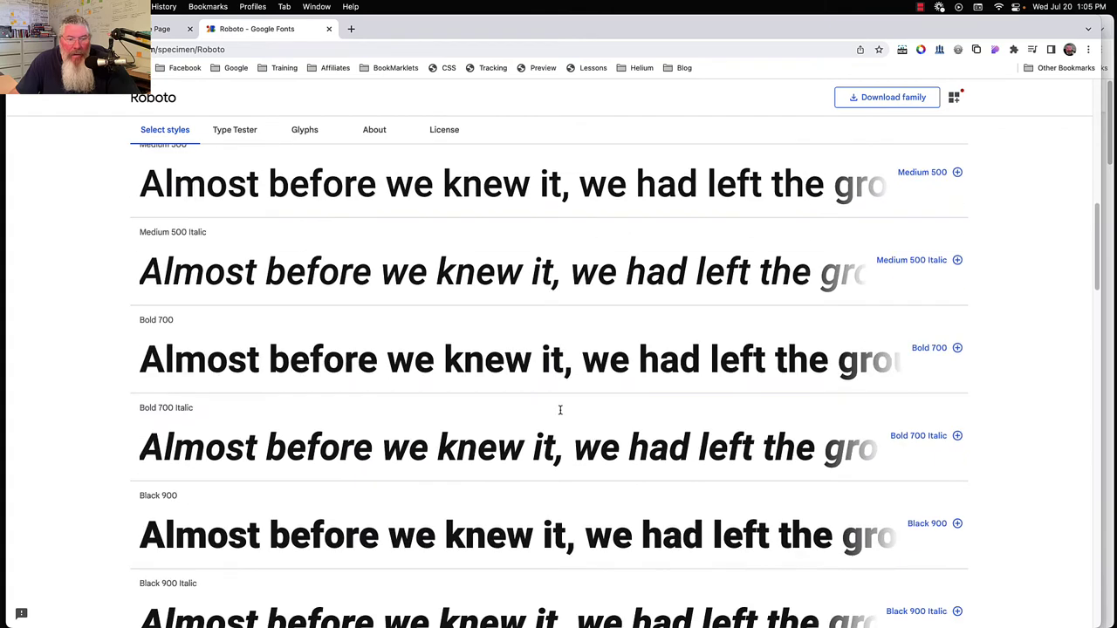
scroll(560, 410, down, 3)
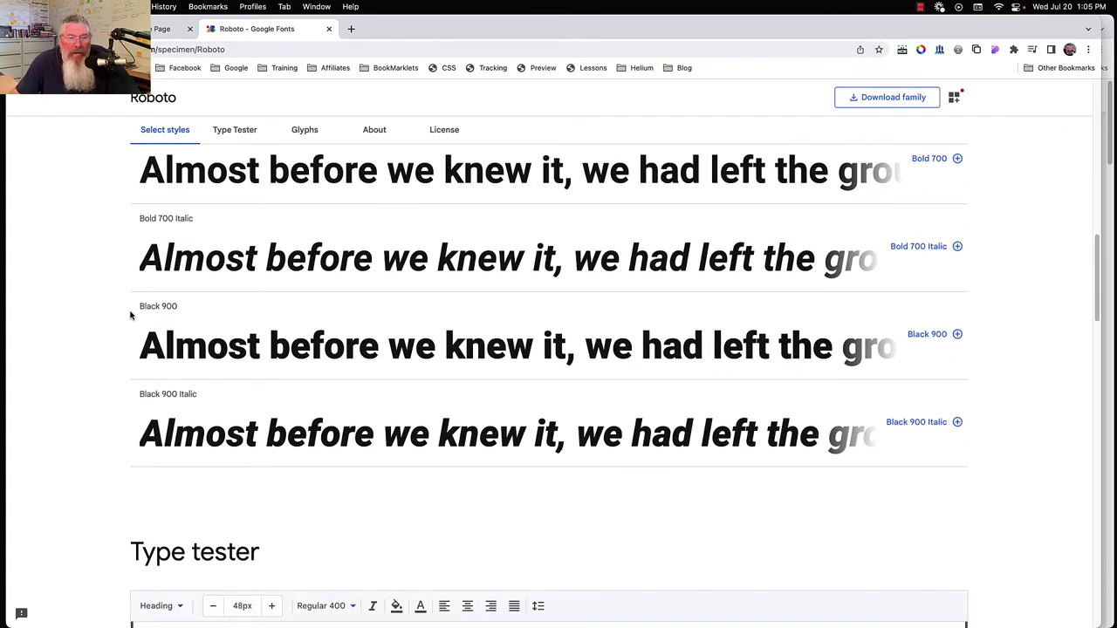
drag(137, 306, 180, 308)
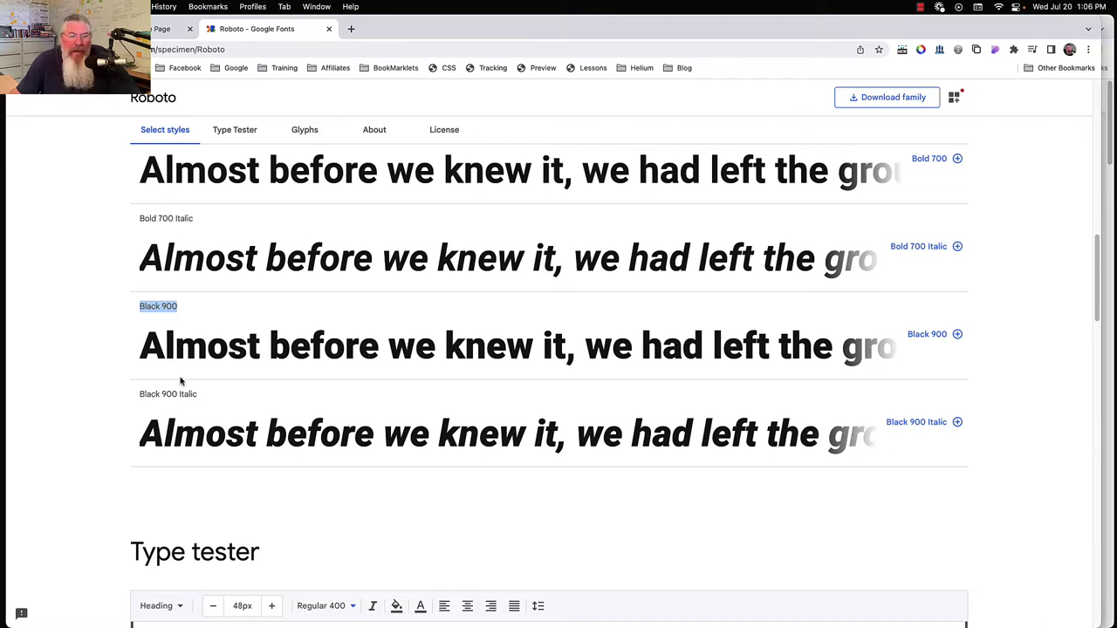
click(138, 394)
drag(138, 394, 204, 392)
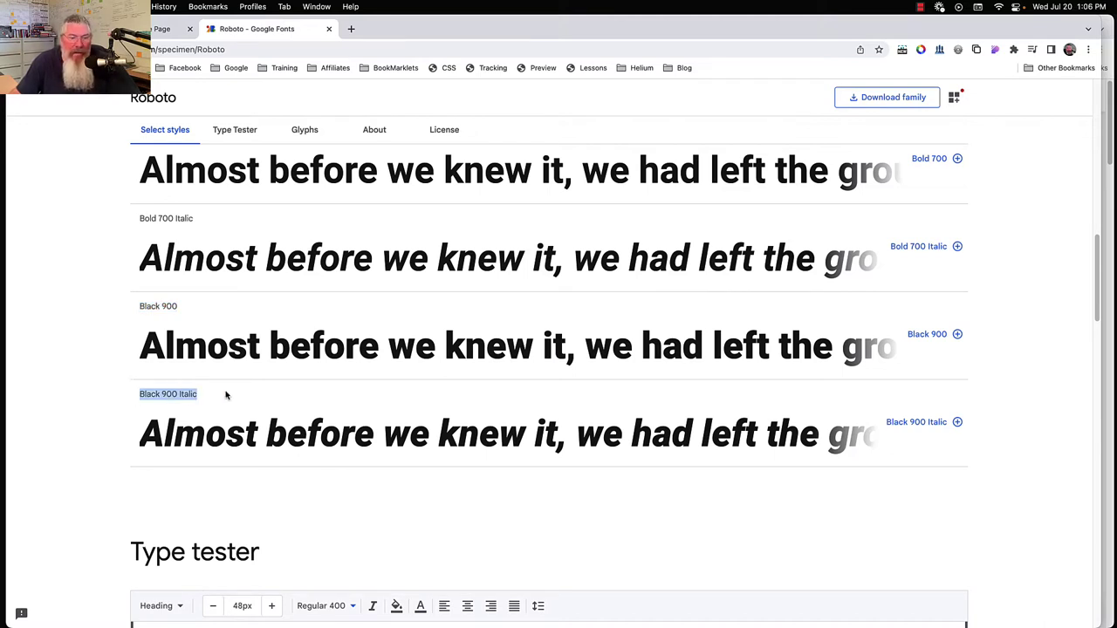
click(271, 322)
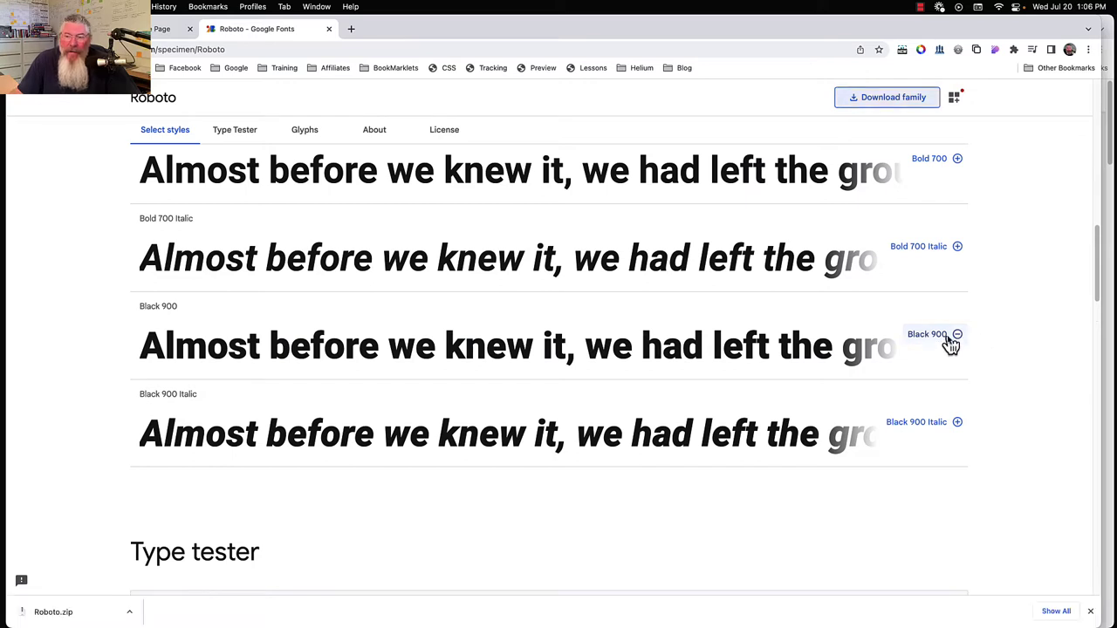
Step: In the selected families panel, remove Montserrat's Black 900 style, leaving only Roboto's embed code
click(956, 101)
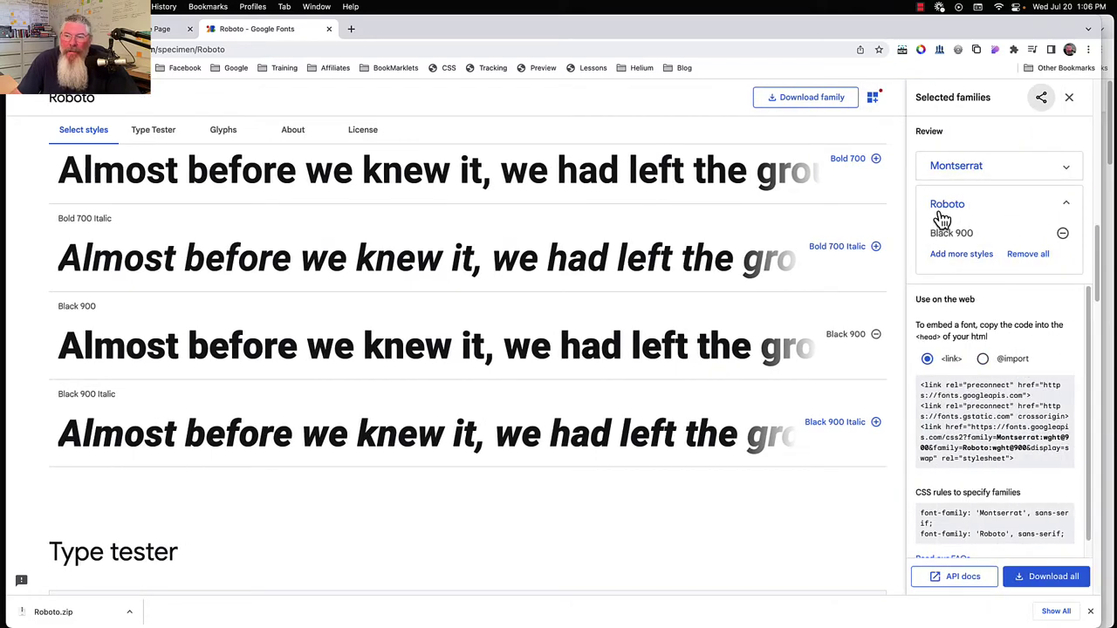
click(1066, 172)
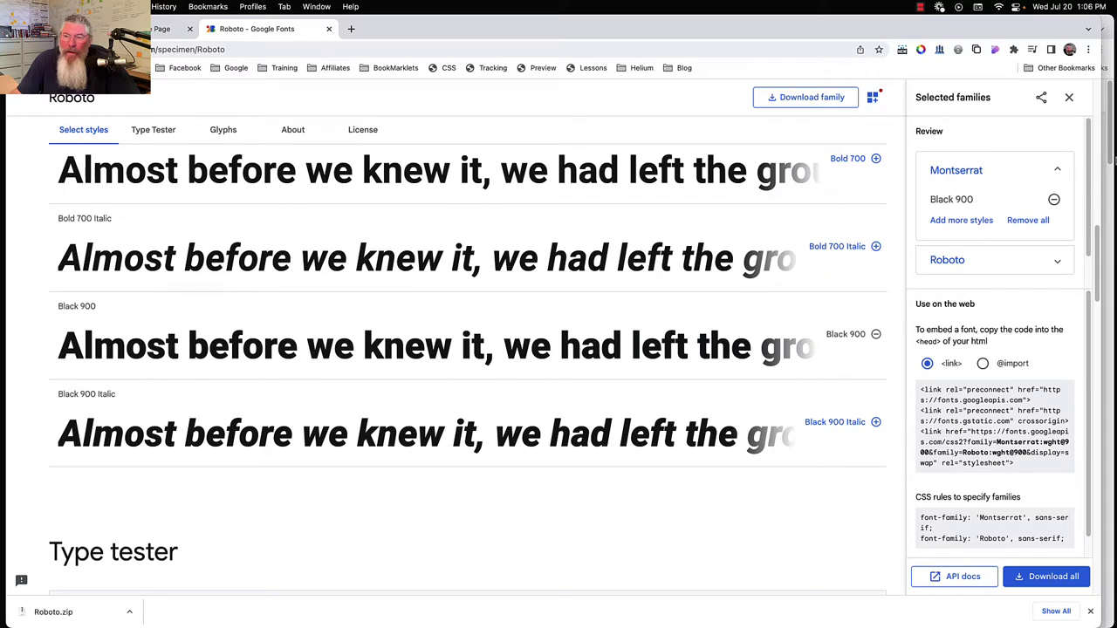
click(1055, 202)
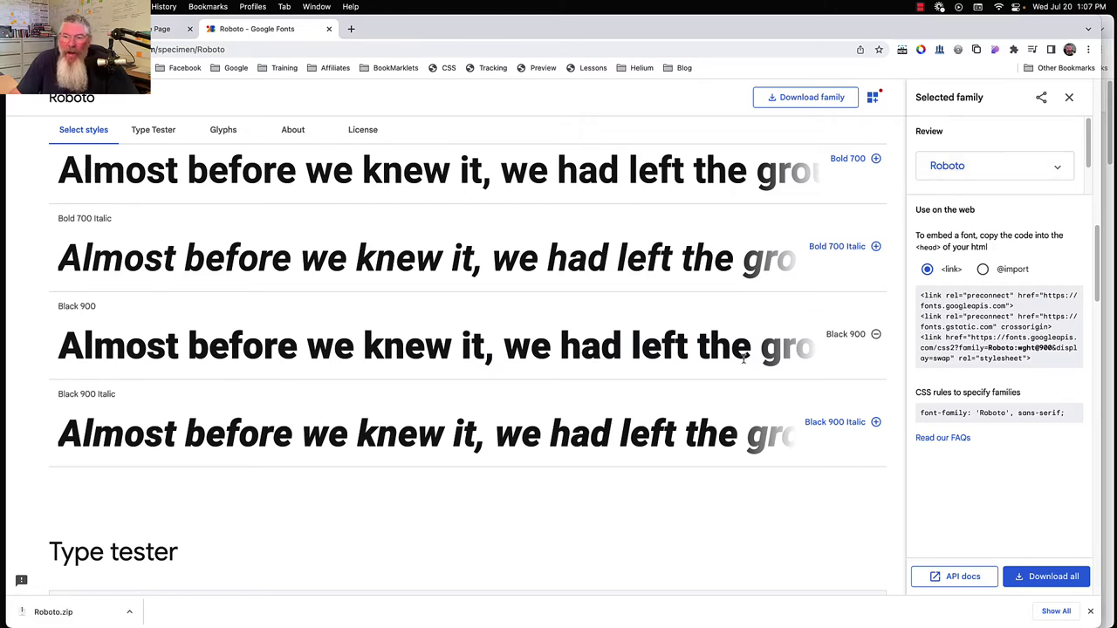
scroll(742, 362, up, 8)
scroll(745, 366, up, 3)
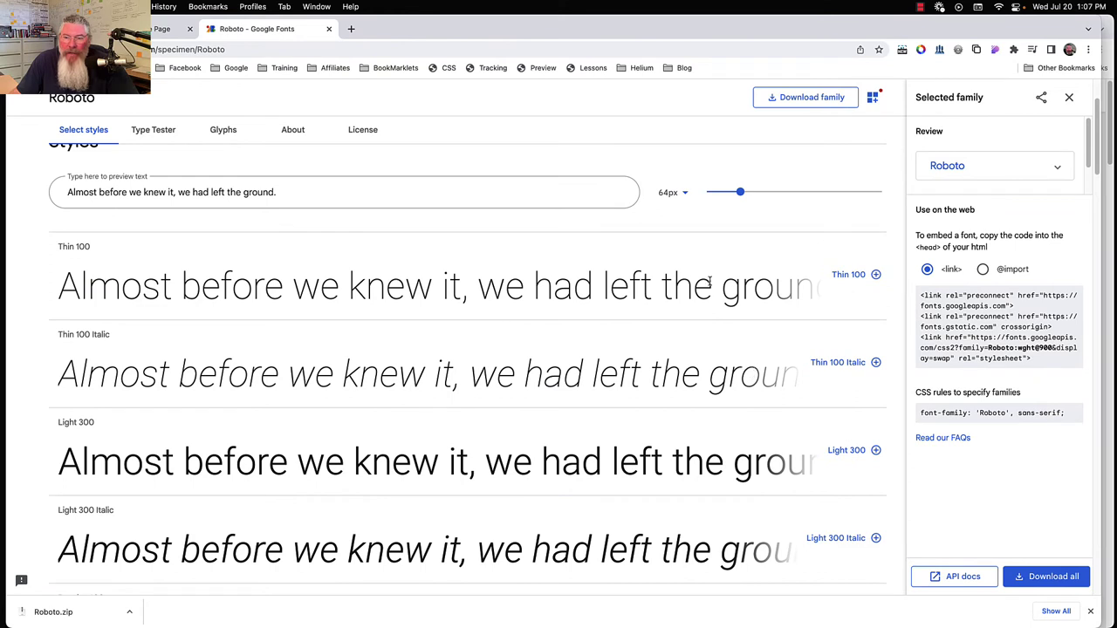
Step: Add Roboto Thin 100, select the three <link> embed lines, and return to ClickFunnels
click(876, 275)
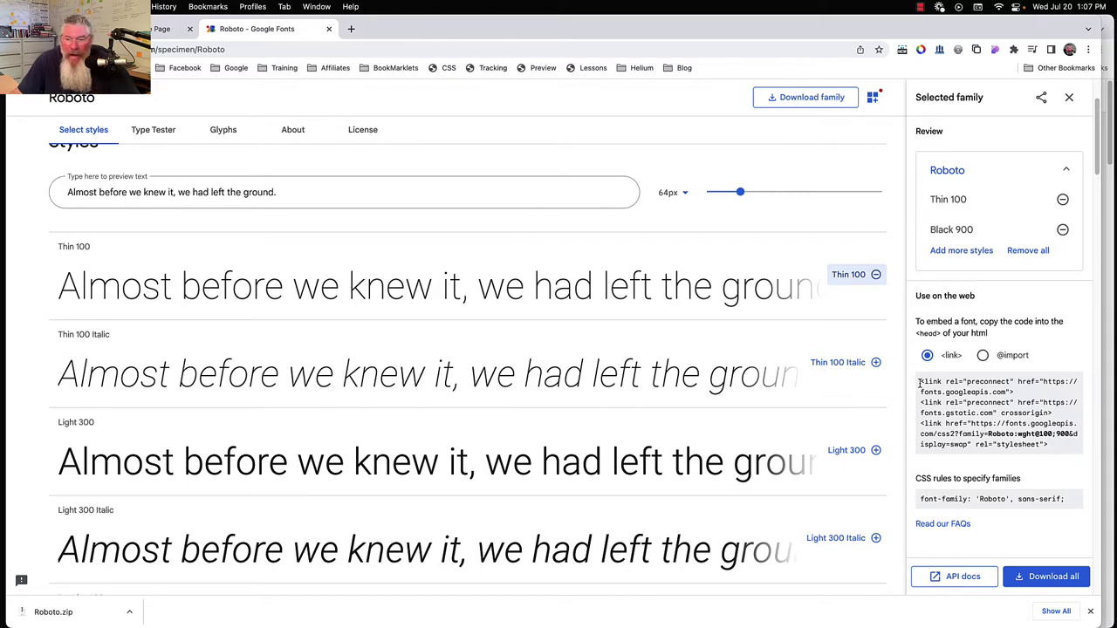
click(982, 358)
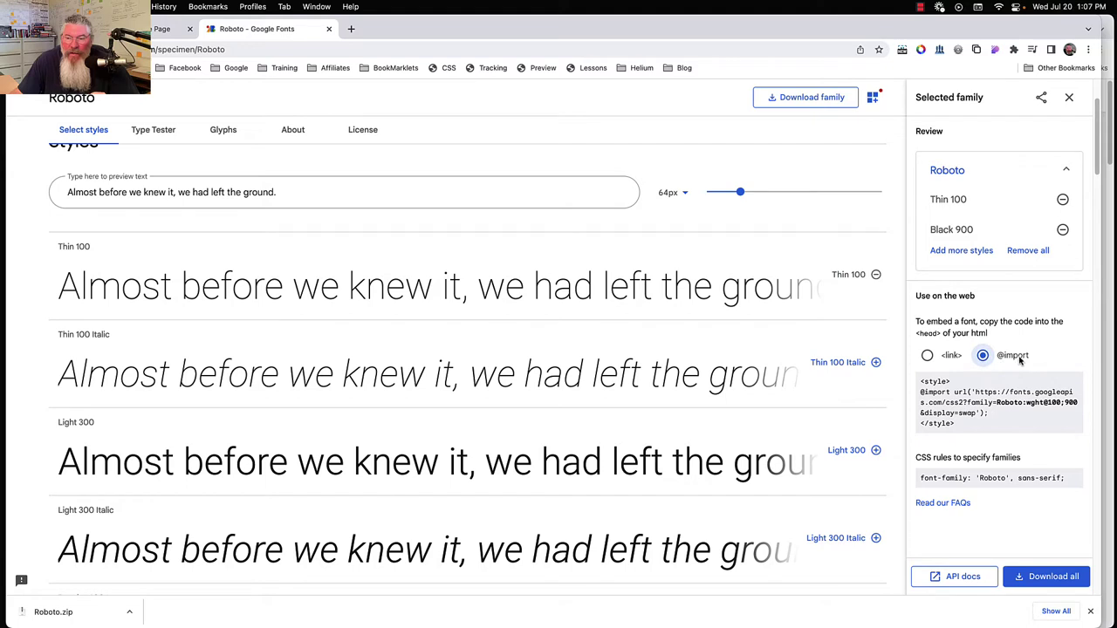
click(928, 358)
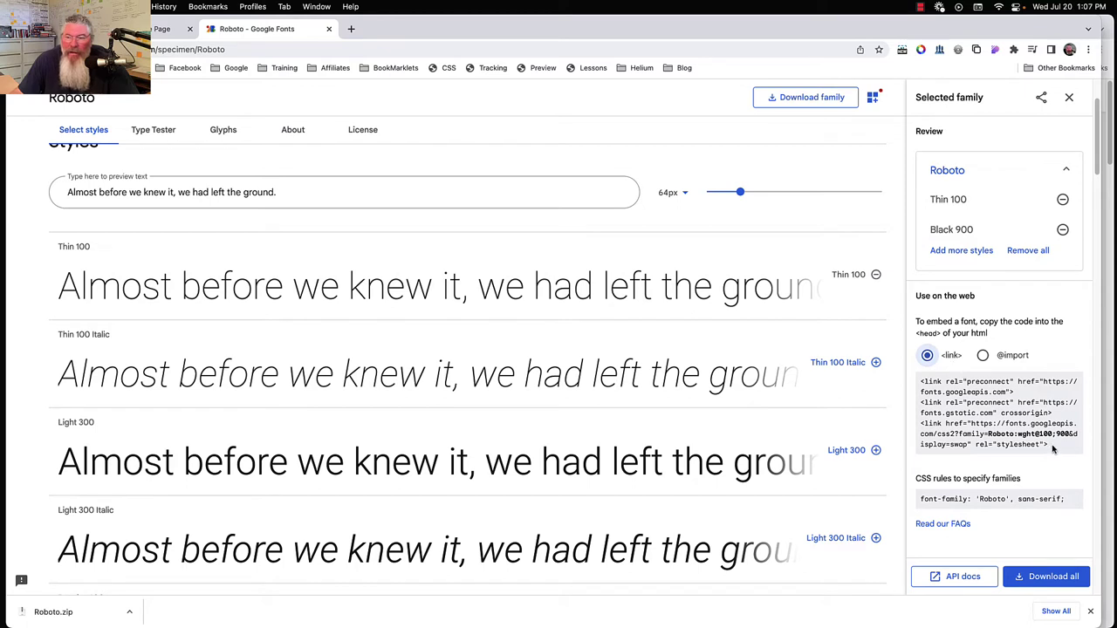
drag(1054, 448, 917, 397)
key(super+c)
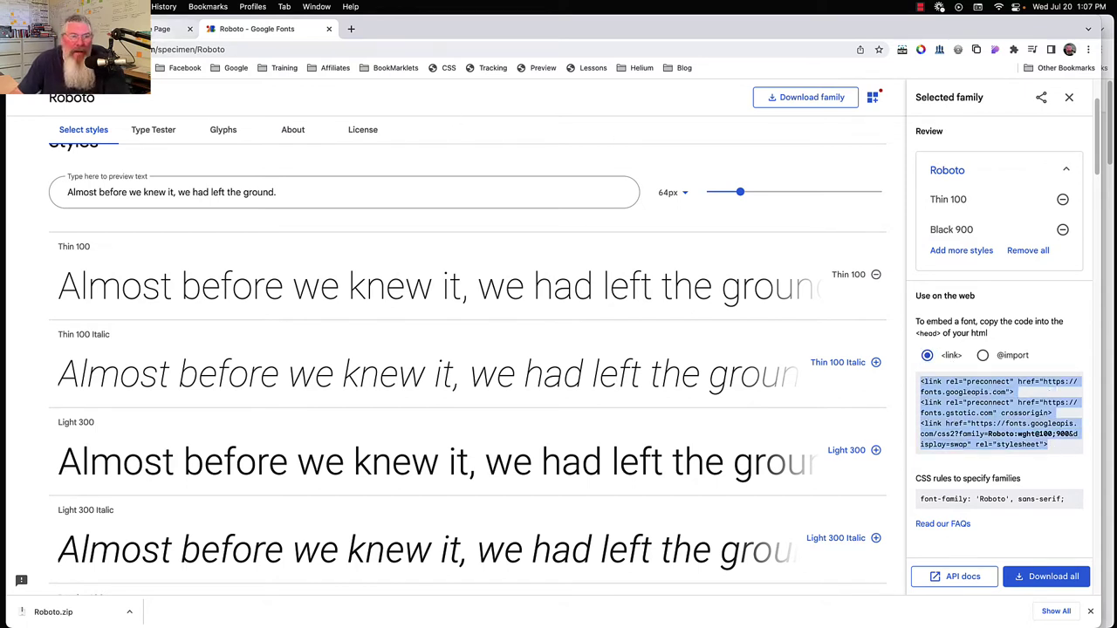
click(161, 28)
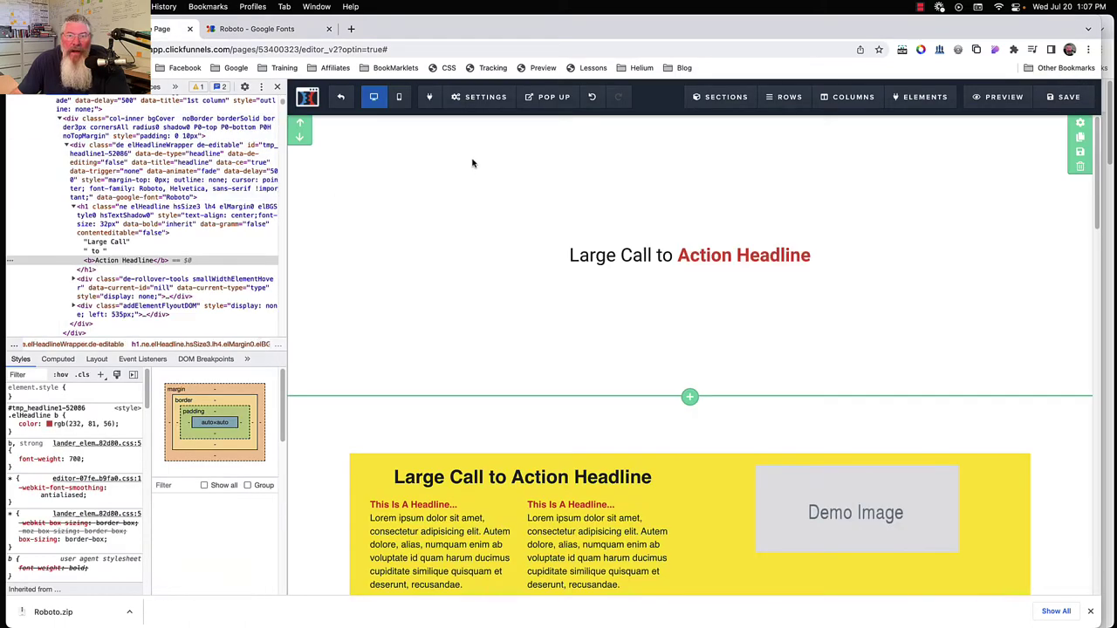
Step: In SETTINGS > TRACKING CODE, swap the HEADER CODE placeholder script for the pasted Roboto link tags
mouse_move(465, 94)
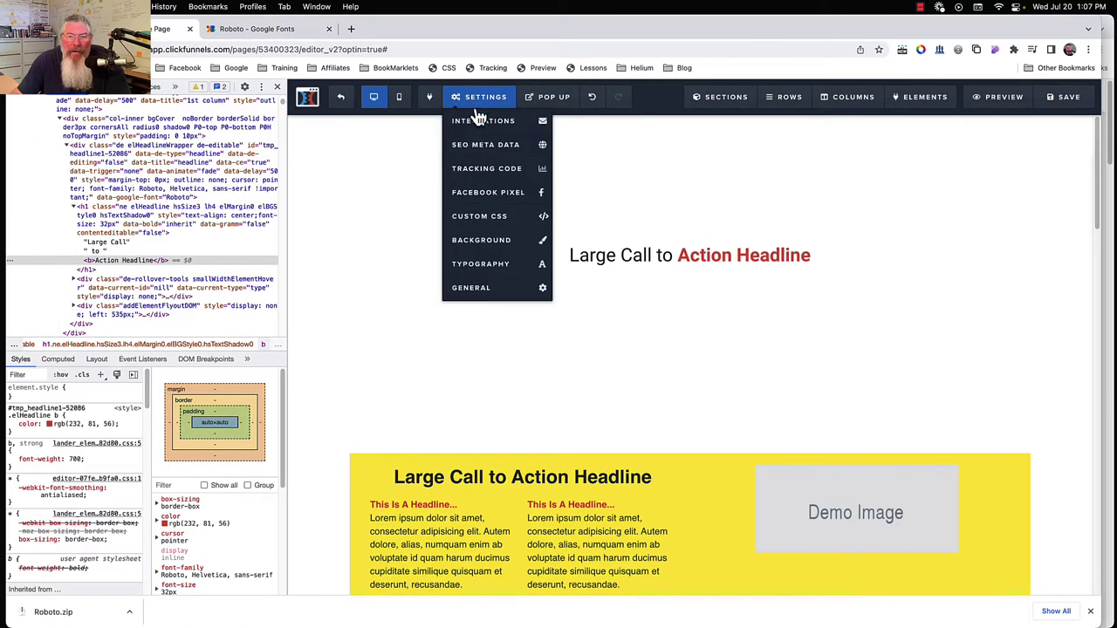
click(504, 169)
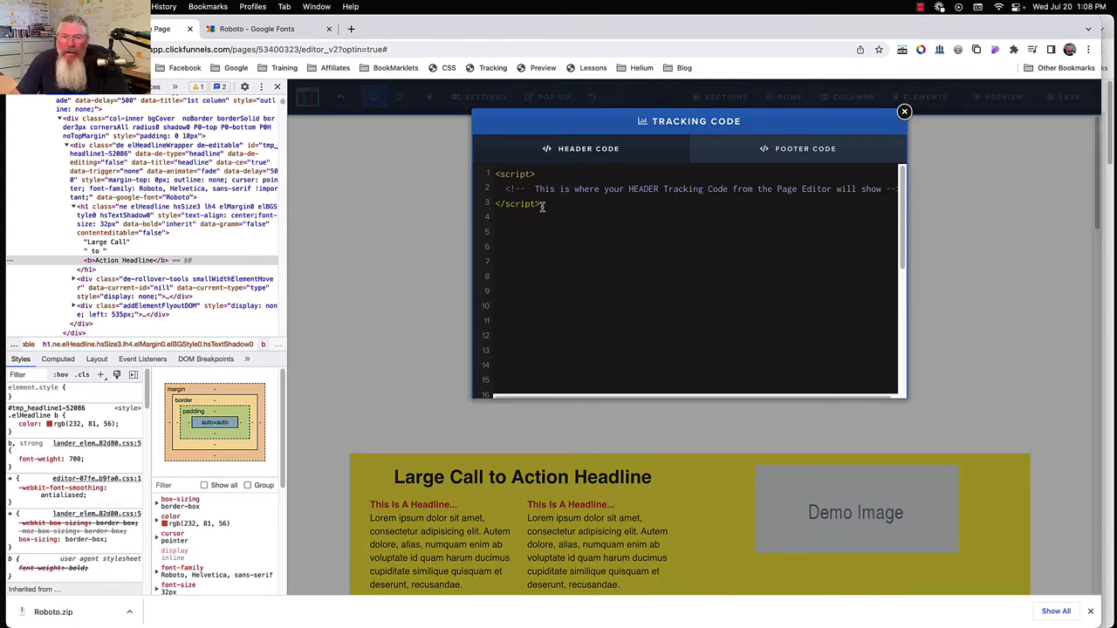
drag(543, 204, 493, 173)
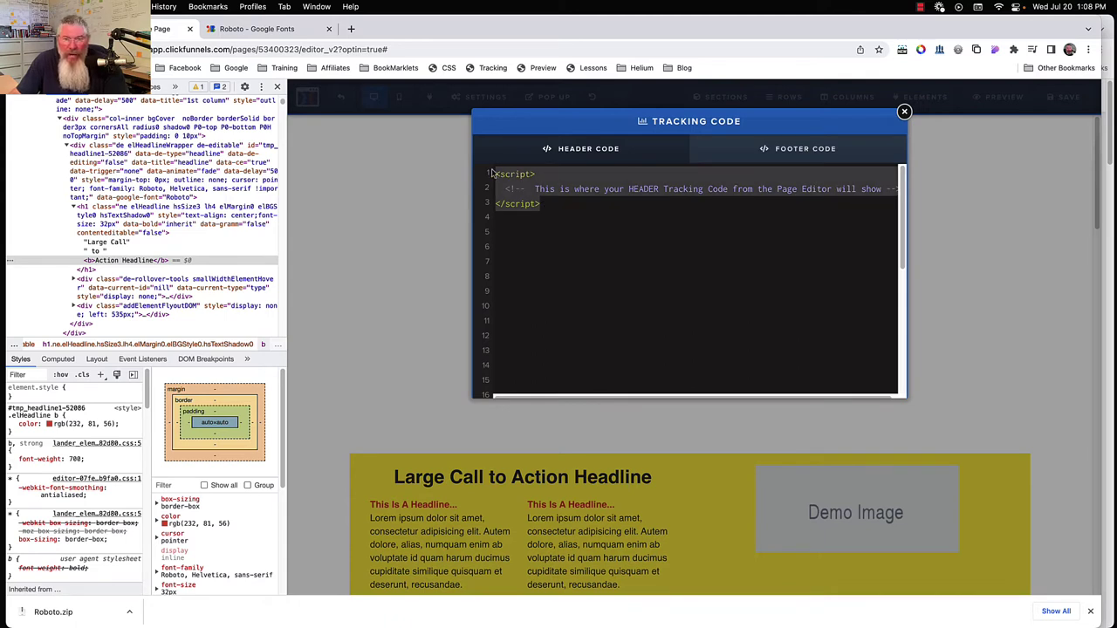
key(BackSpace)
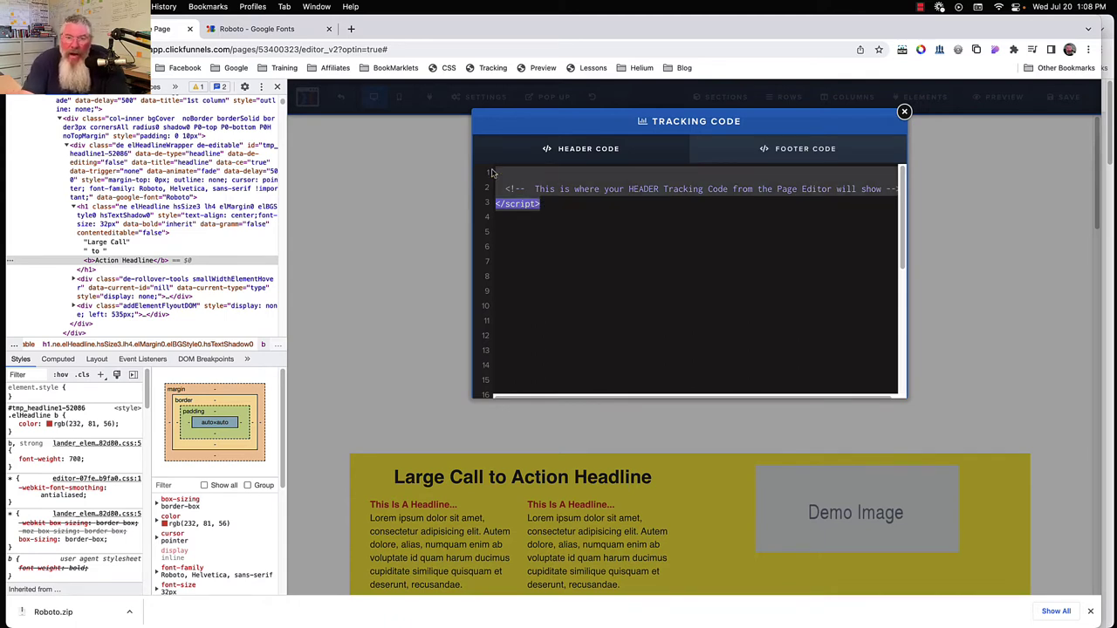
click(538, 208)
drag(525, 193, 491, 166)
key(super+v)
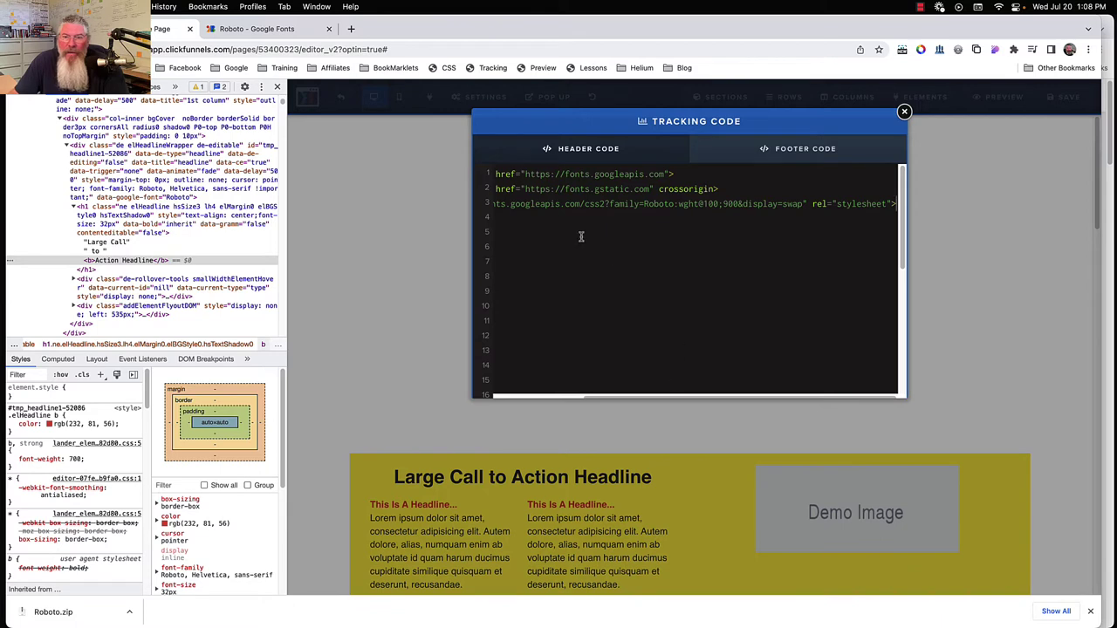
click(520, 342)
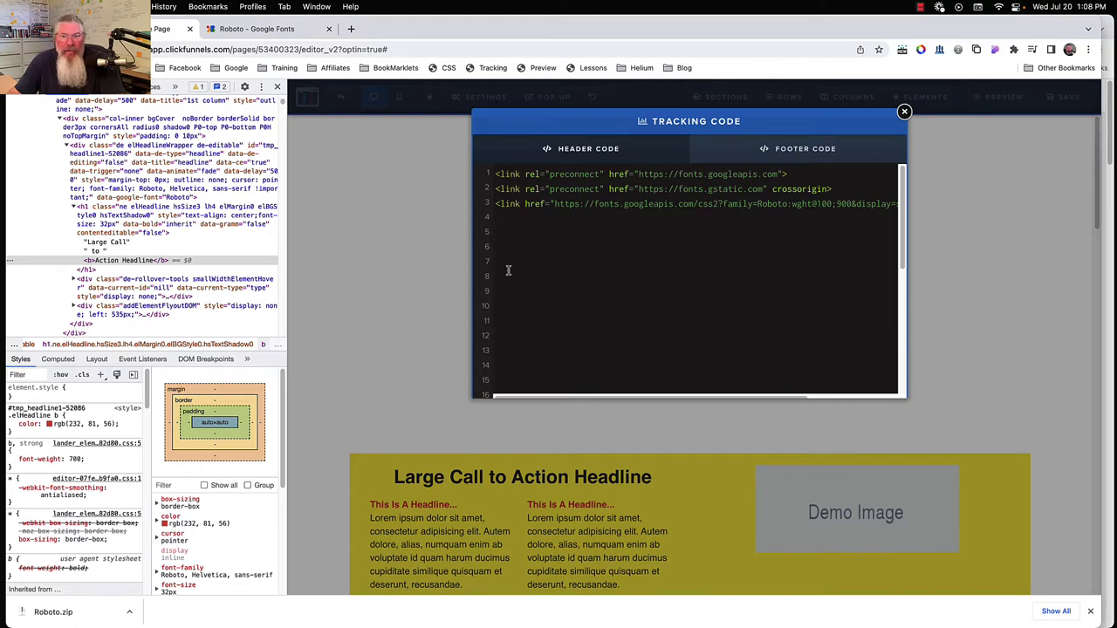
click(905, 112)
Step: Exit the page editor, confirm Leave, and open the funnel's SETTINGS tab
mouse_move(716, 96)
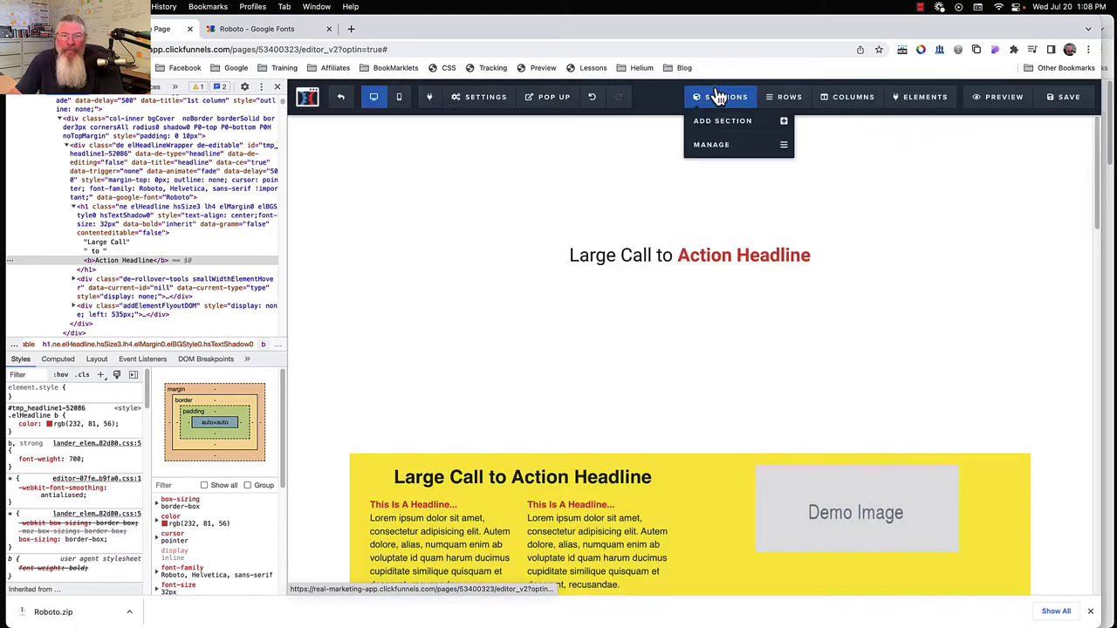
click(342, 99)
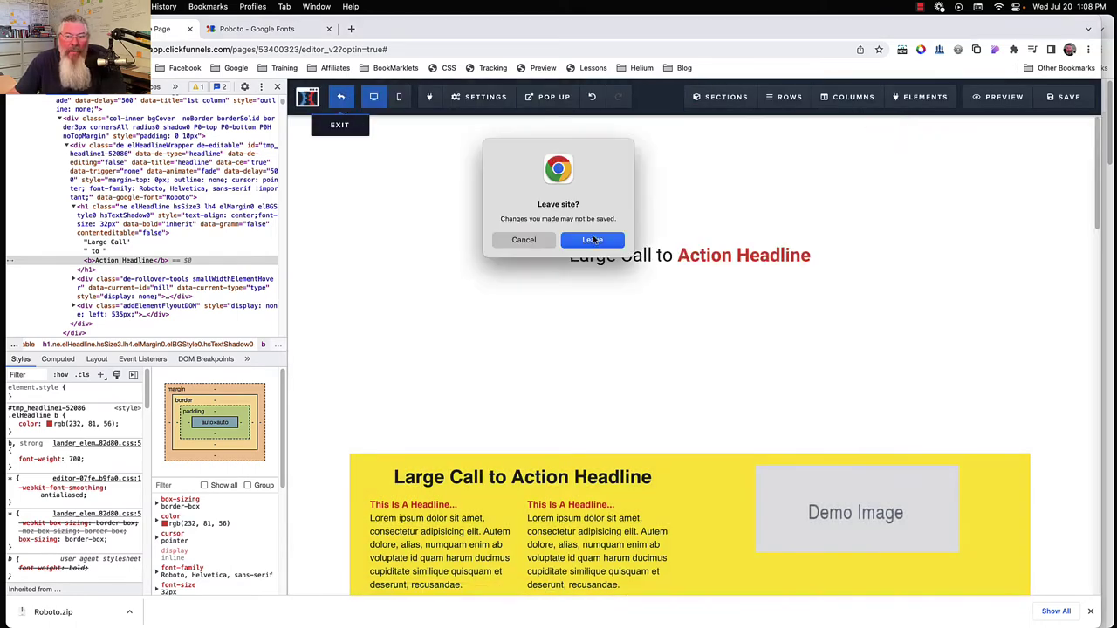
click(597, 238)
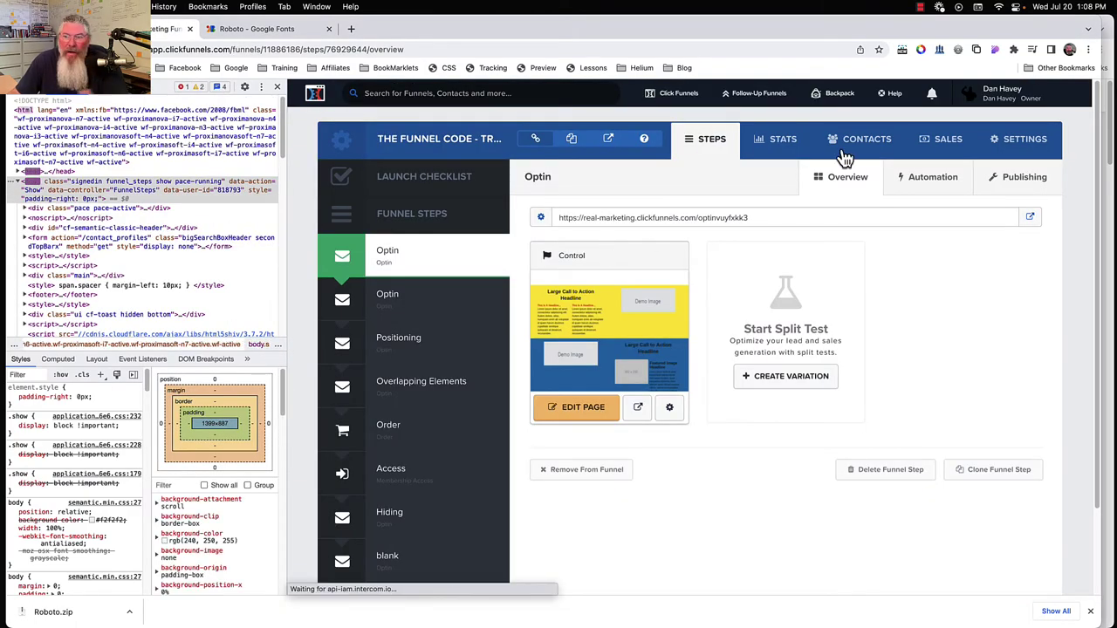
click(1021, 148)
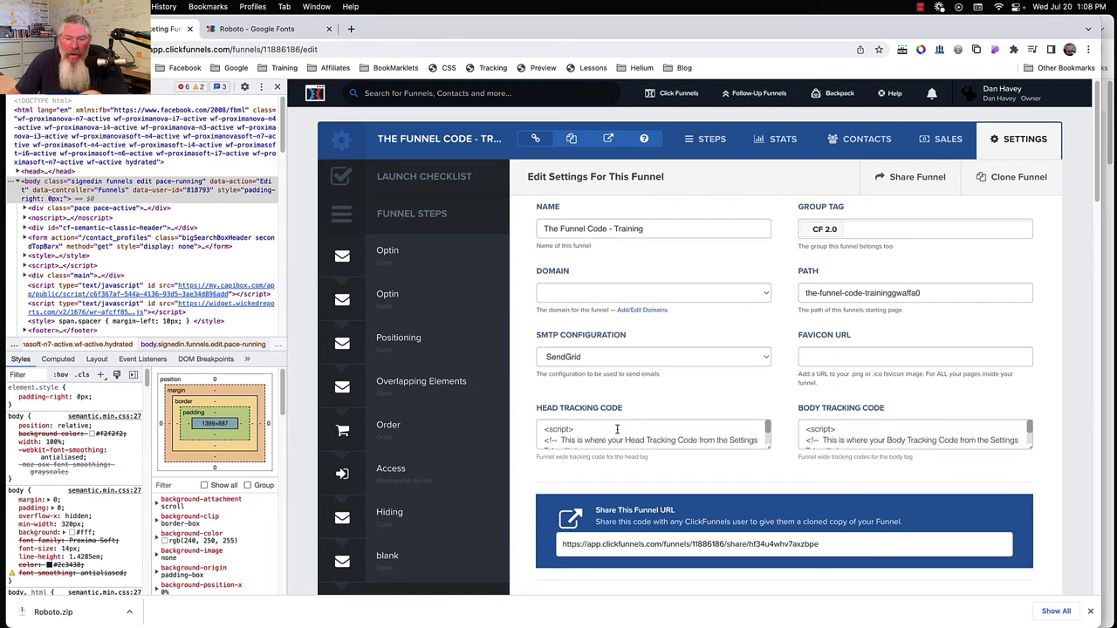
Step: Paste the Roboto link tags into Head Tracking Code and delete the placeholder <script> block
click(543, 430)
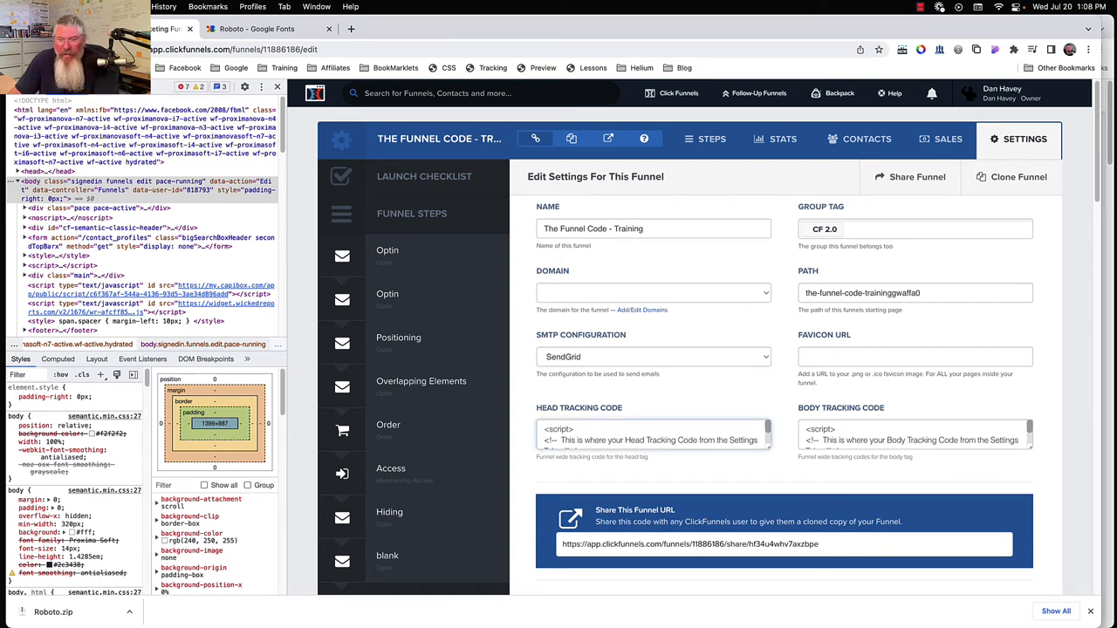
key(Return)
text(<link href="https://fonts.googleapis.com/css2?family=Roboto:wght@100;900&display=swap" rel="stylesheet">)
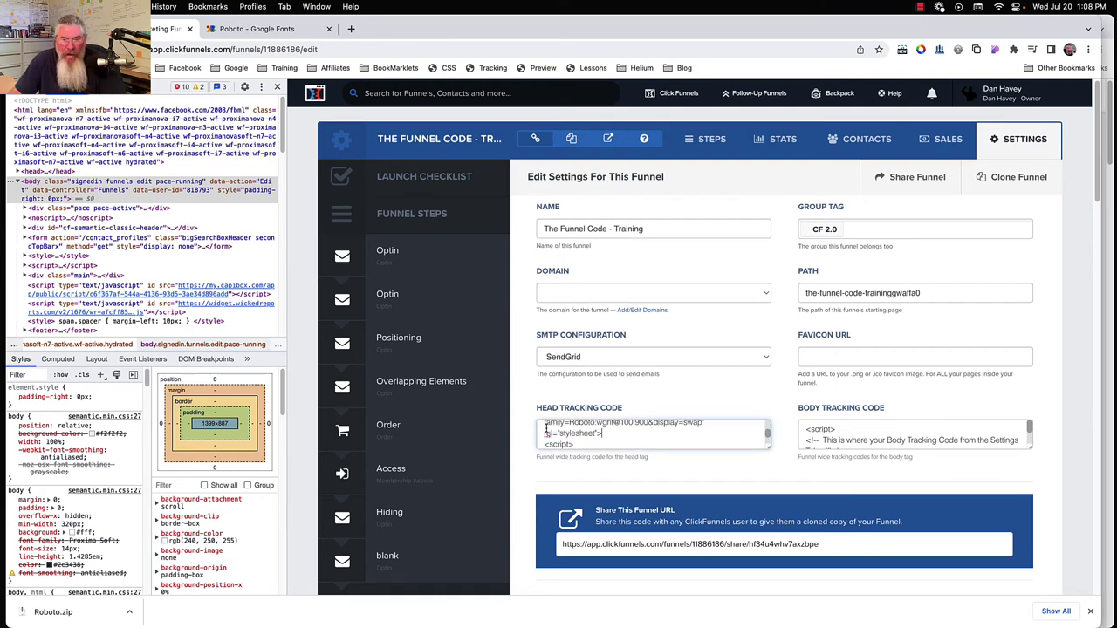
drag(769, 447, 796, 548)
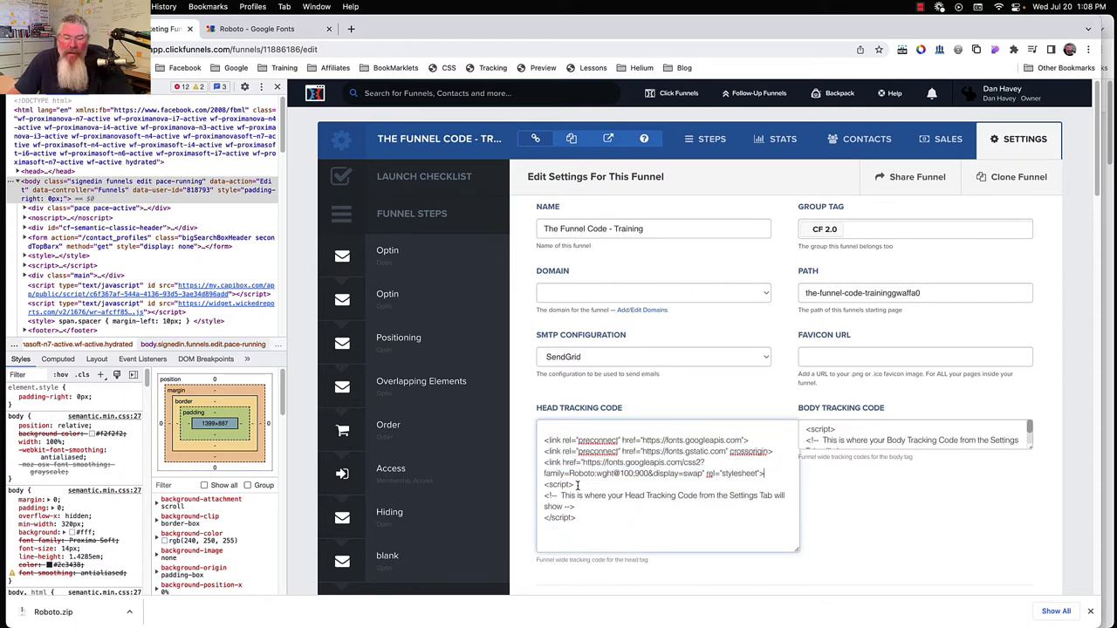
drag(541, 483, 593, 516)
key(BackSpace)
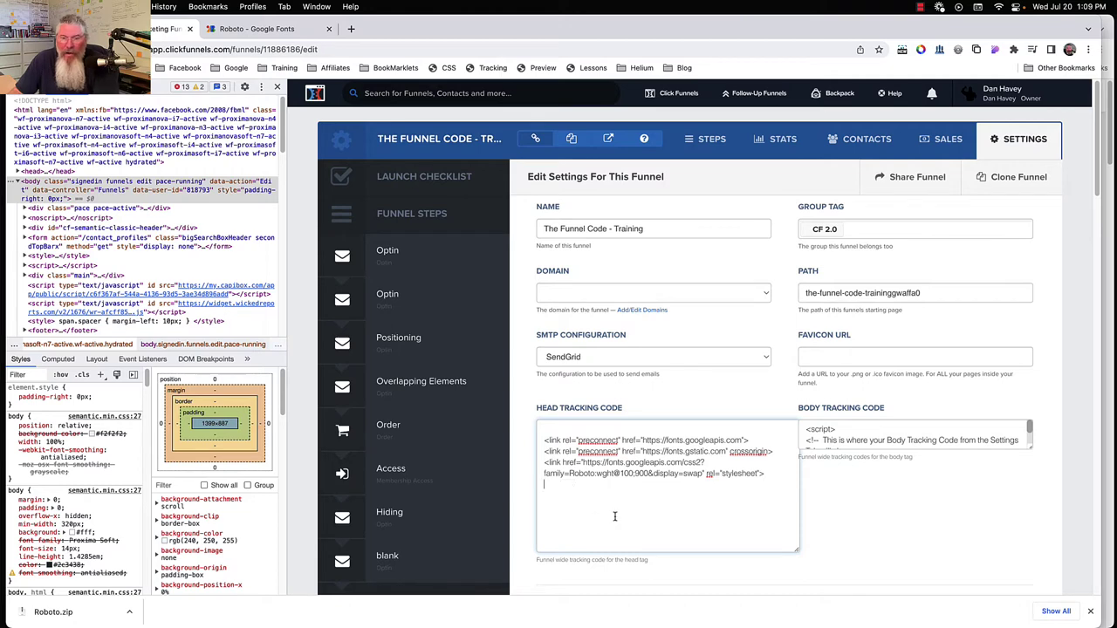